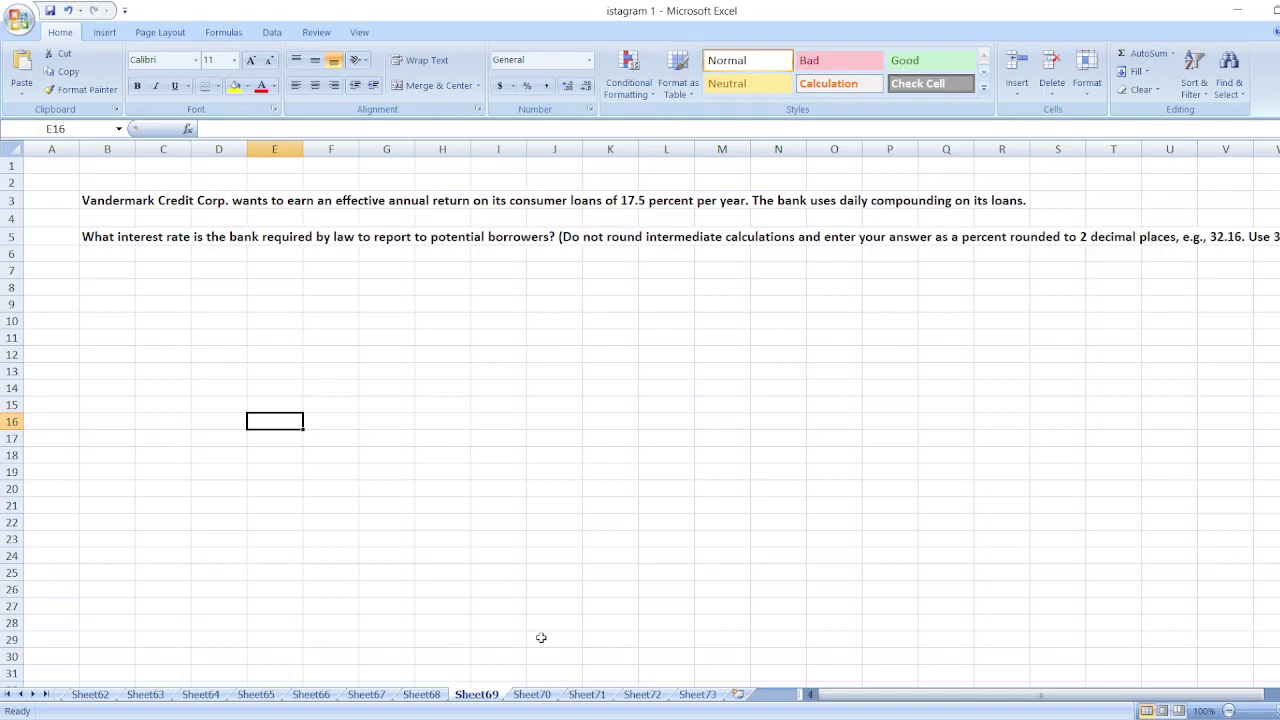
- Enter the heading "Annual Percentage Rate (APR):" in cell B7
{"action": "left_click", "coordinate": [109, 270]}
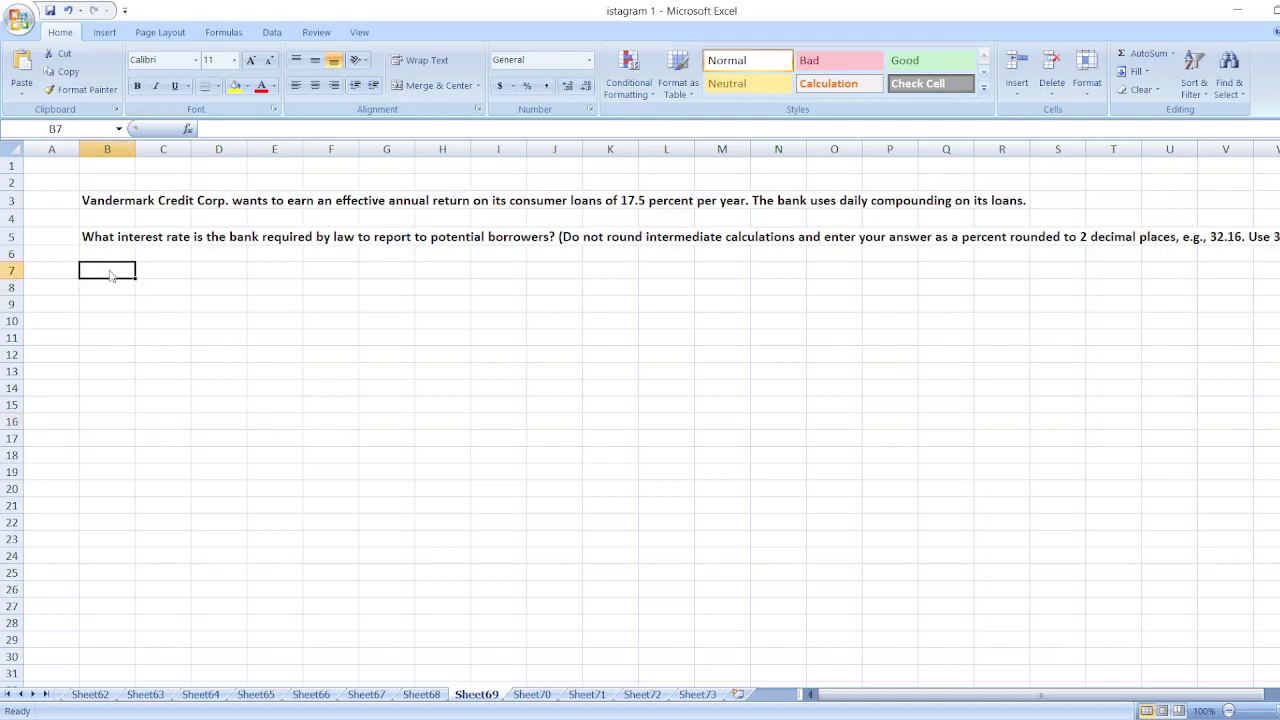
{"action": "type", "text": "A"}
{"action": "type", "text": "nnual"}
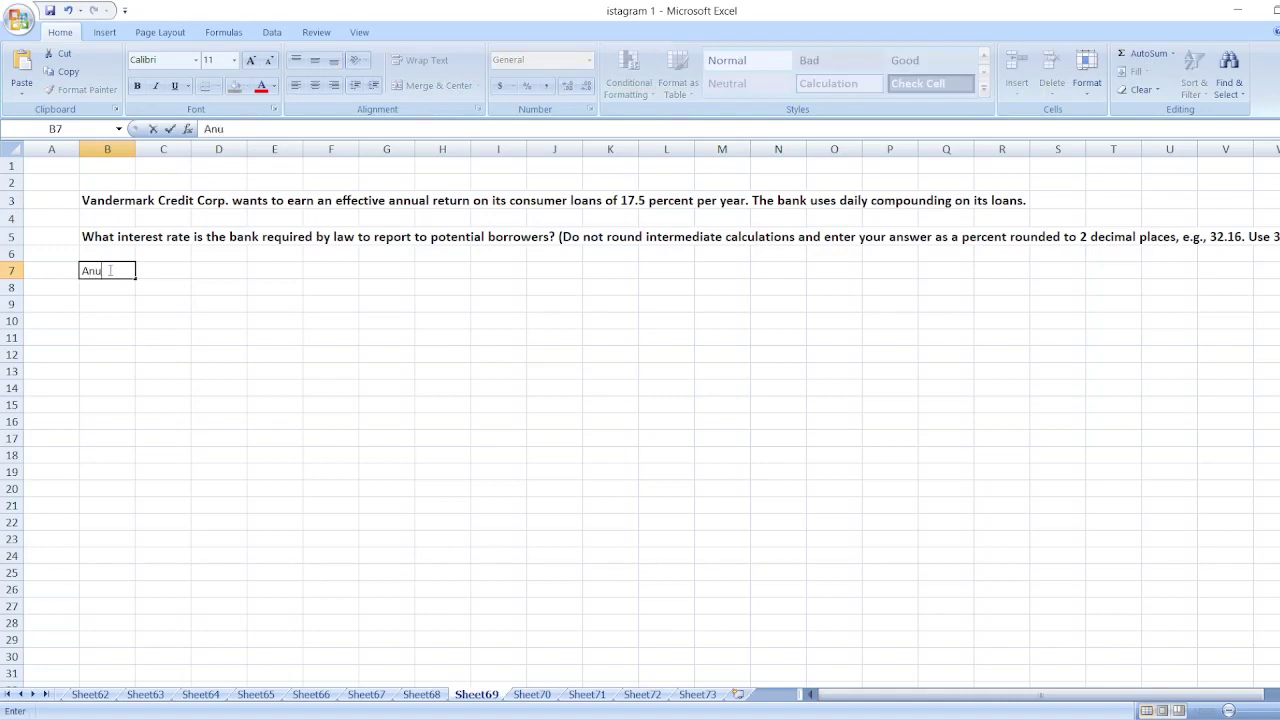
{"action": "type", "text": " Percentage R"}
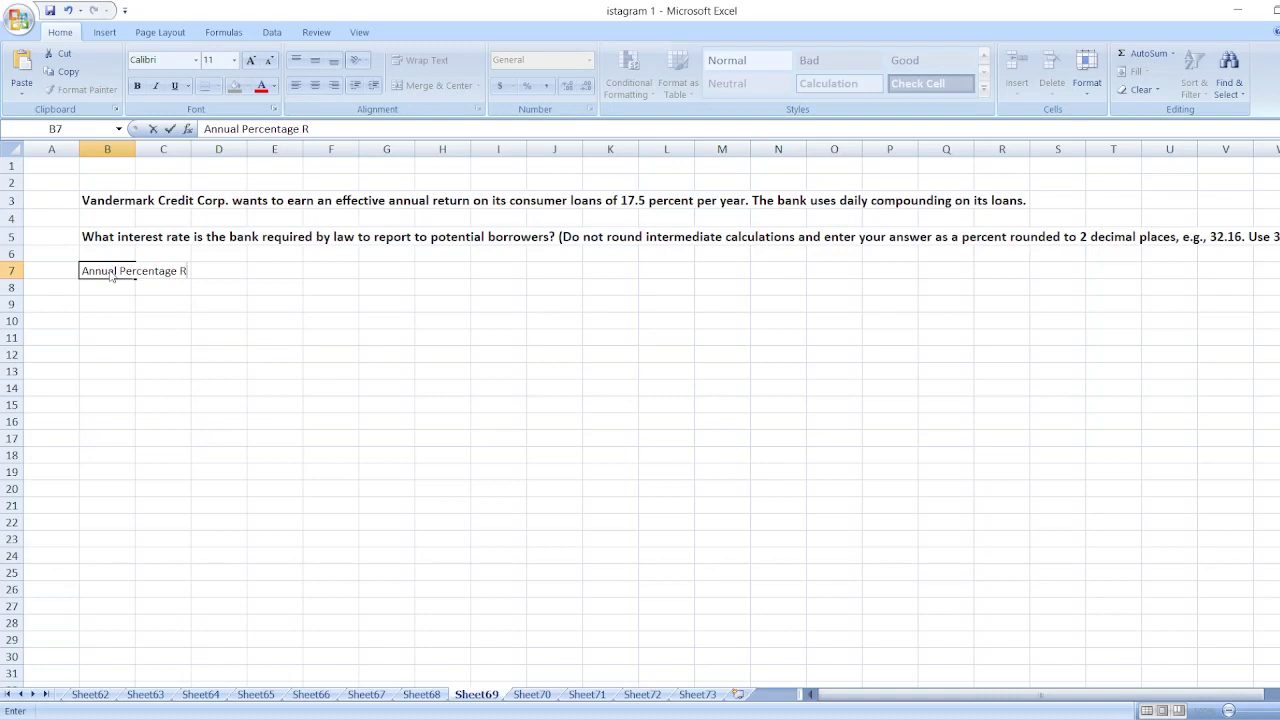
{"action": "type", "text": "ate (APR)"}
{"action": "key", "text": "Return"}
{"action": "key", "text": "Return"}
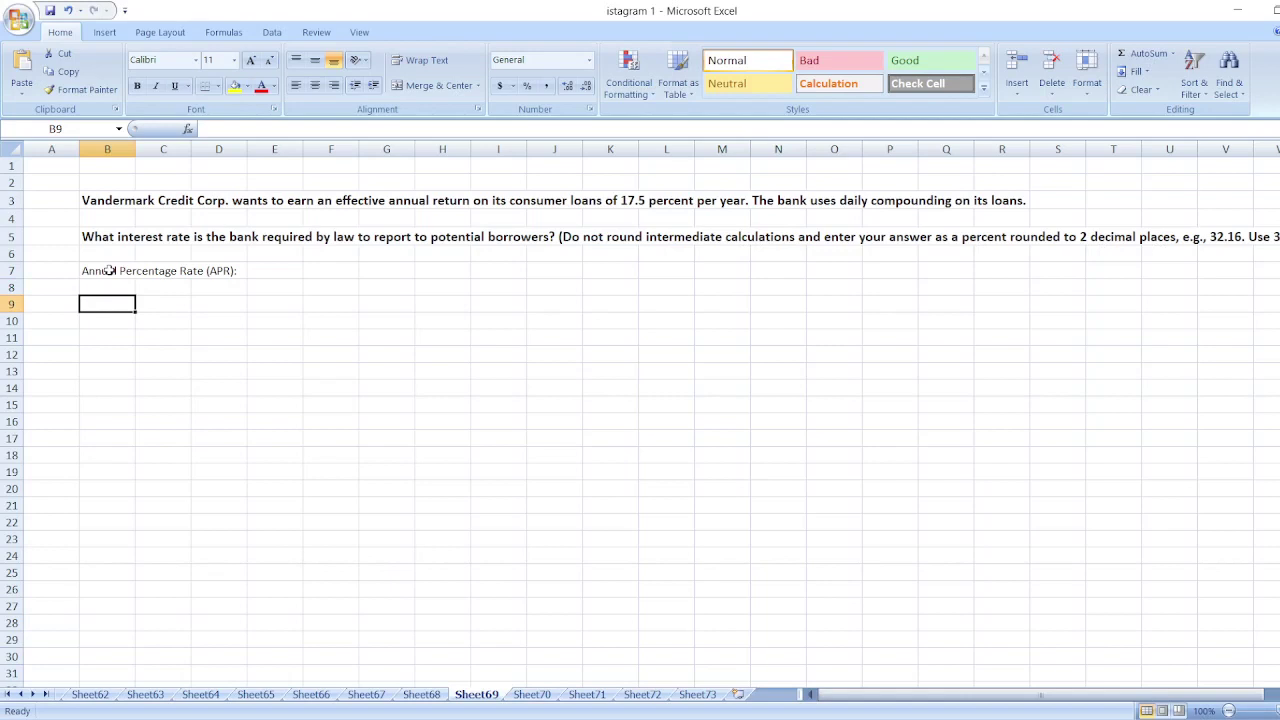
- Write the text formula "EAR = (1+rate)^n - 1" in B9 and its substitution "17.5% = (1+r)^365 - 1" in B10
{"action": "type", "text": "EAR"}
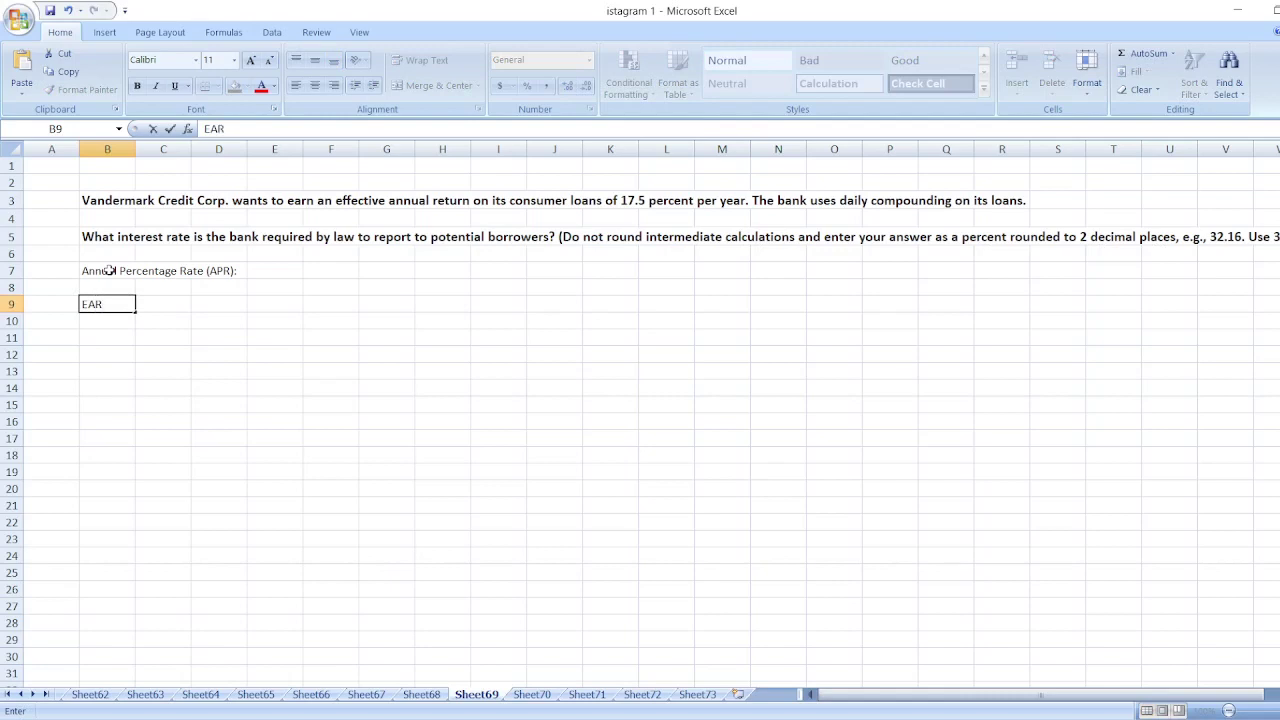
{"action": "type", "text": " = (1+rate)^n - 1"}
{"action": "key", "text": "Return"}
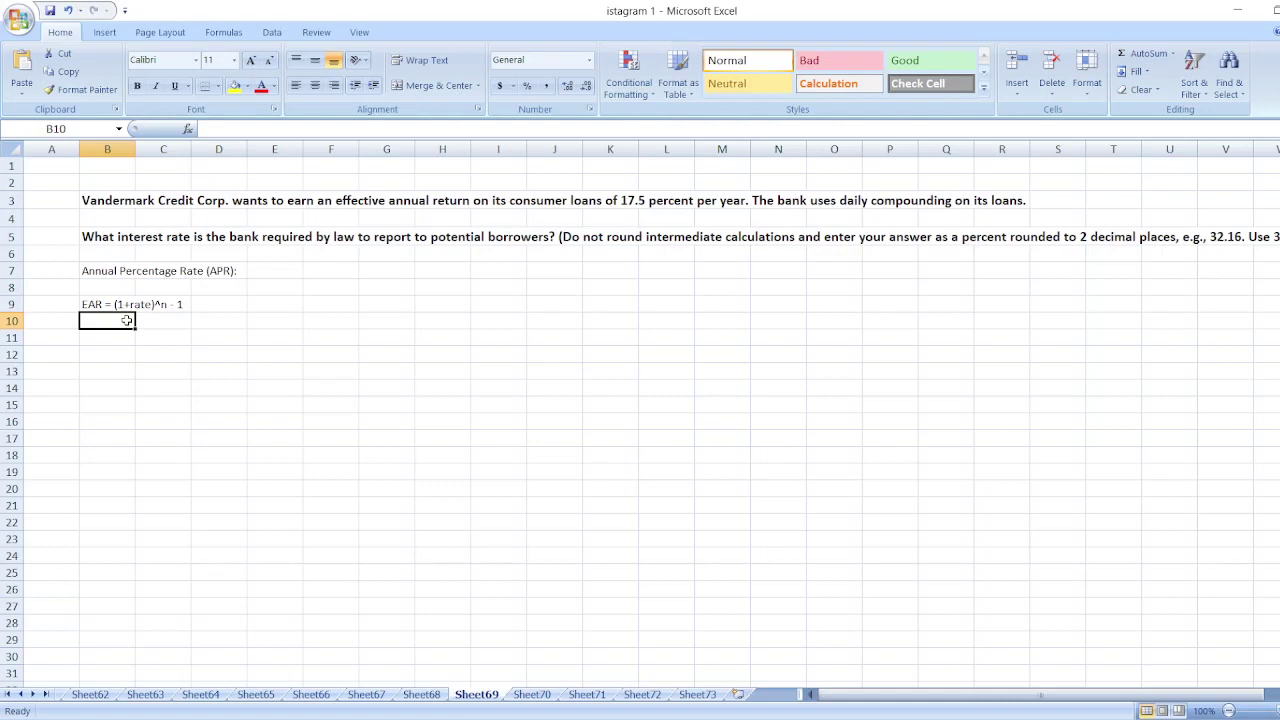
{"action": "type", "text": "17.5%"}
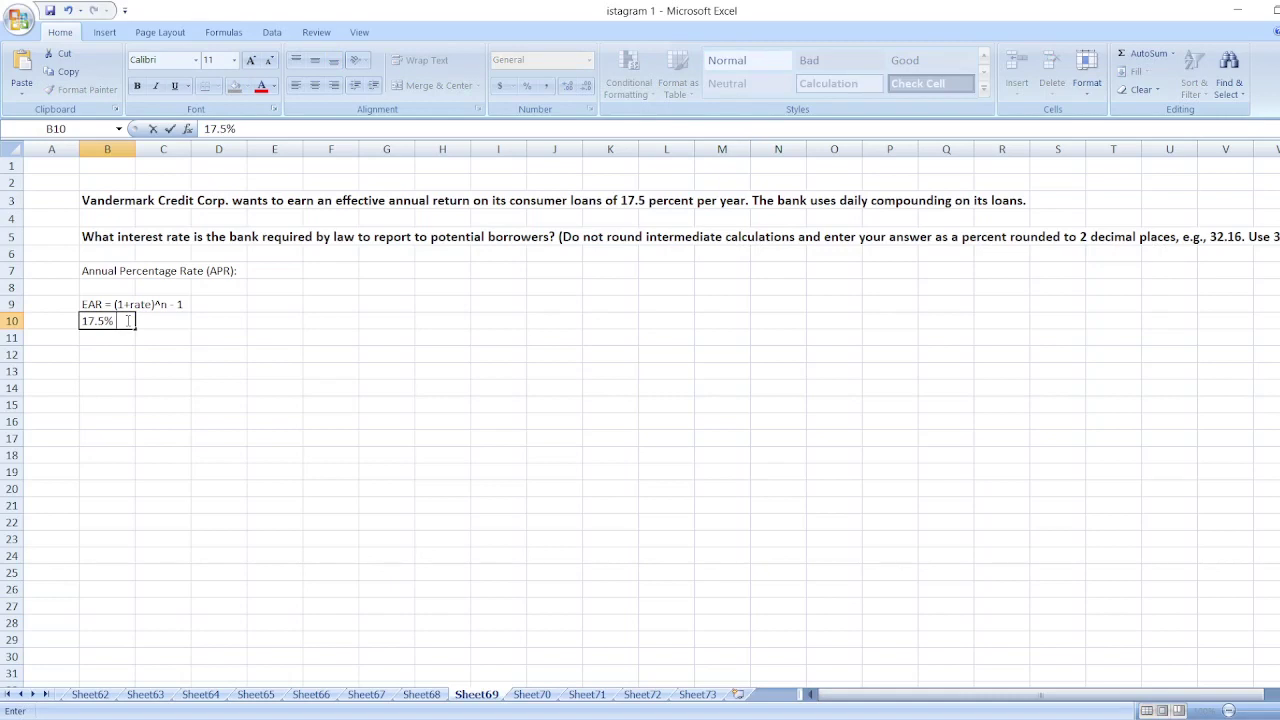
{"action": "type", "text": " = (1+r)^"}
{"action": "type", "text": "365 - 1"}
{"action": "key", "text": "Return"}
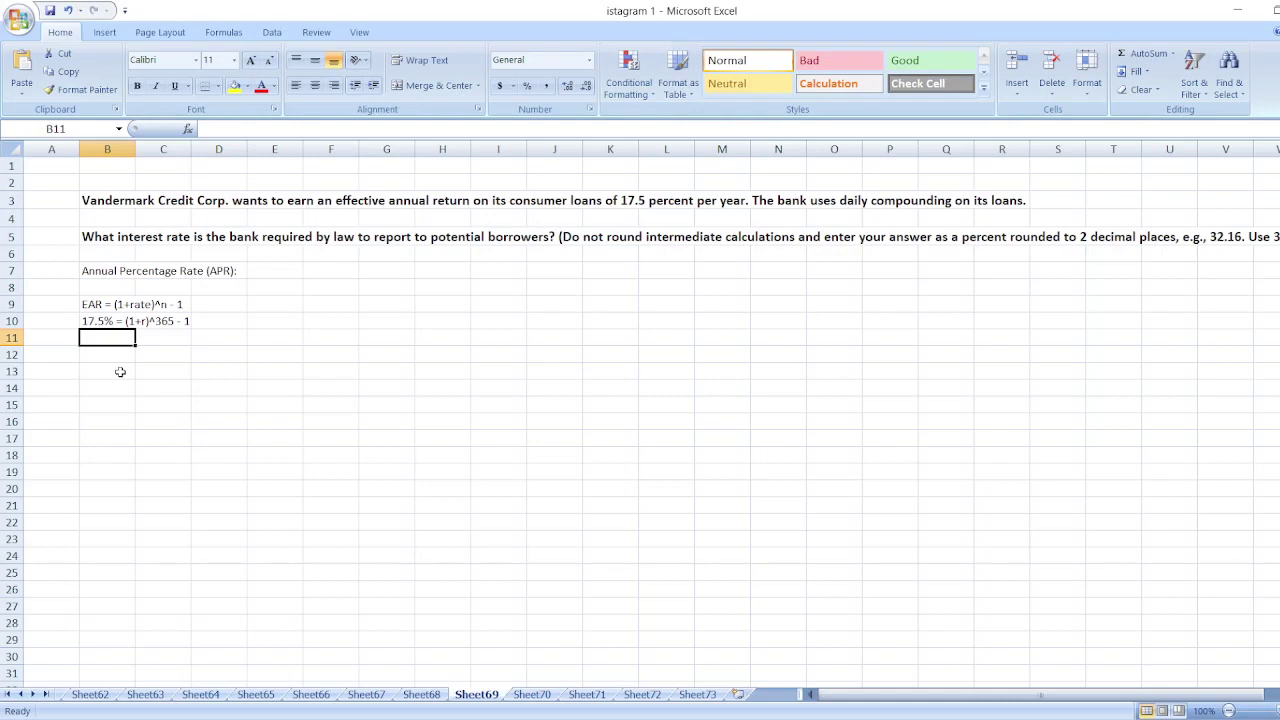
- Write the rearranged equations "0.175+1 = (1+r)^365" in B11 and "1.175 = (1+r)^365" in B12
{"action": "type", "text": "0"}
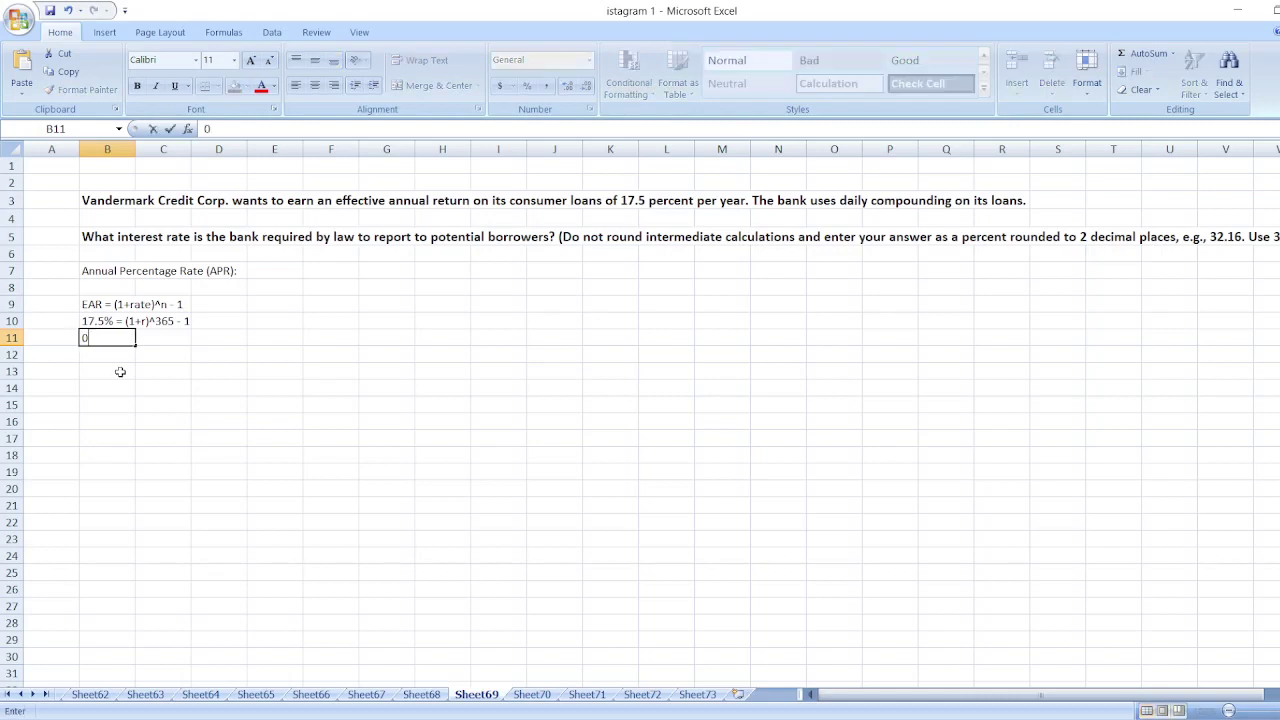
{"action": "type", "text": ".175+1 = (1+r)^"}
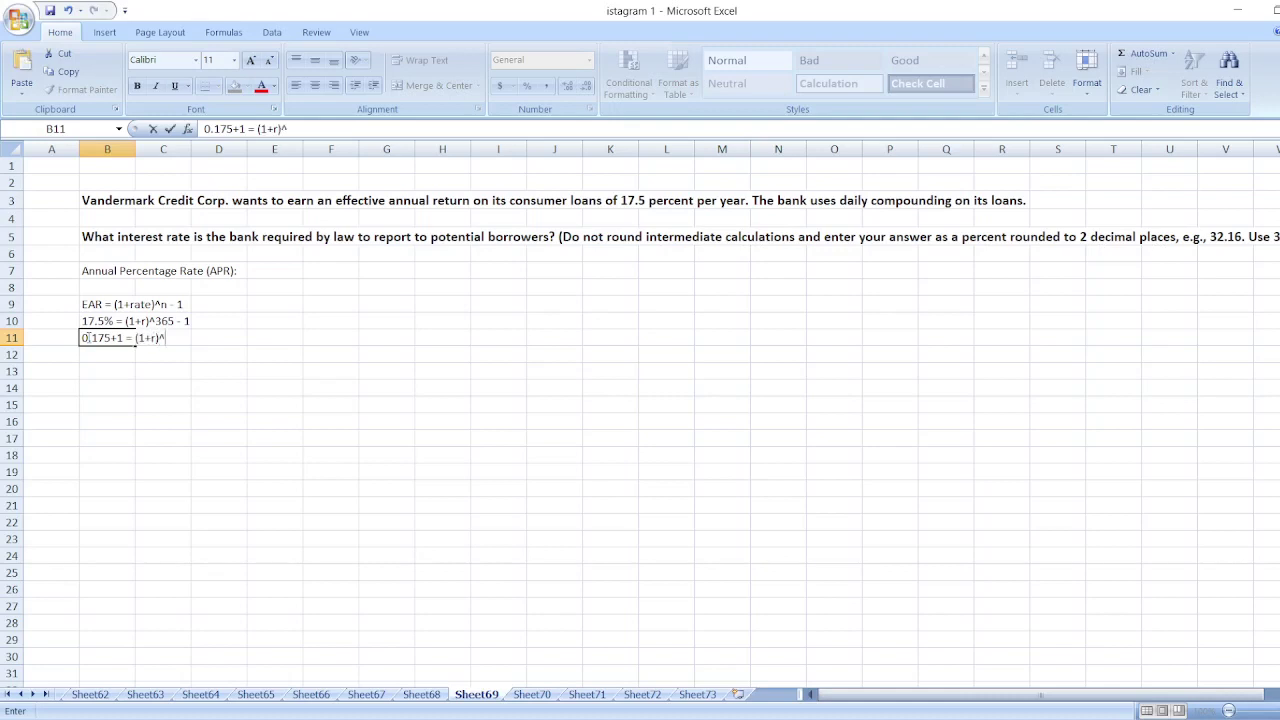
{"action": "type", "text": "365"}
{"action": "key", "text": "Return"}
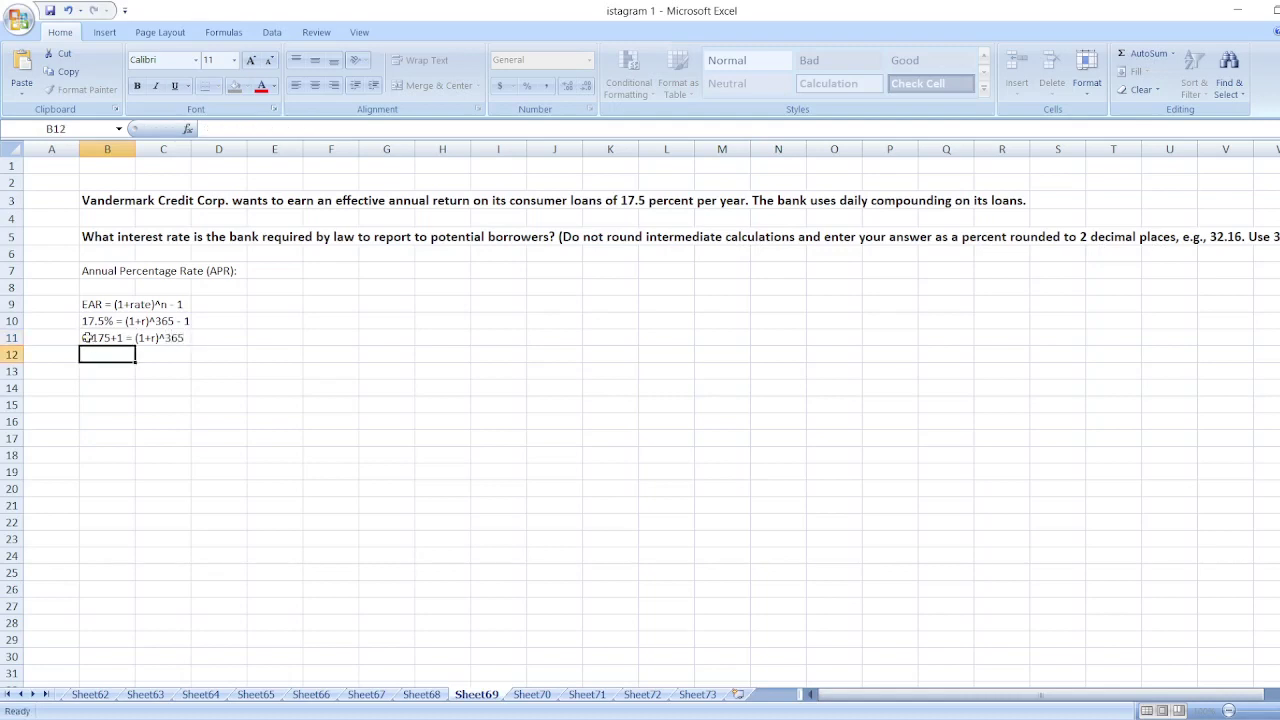
{"action": "type", "text": "1.17"}
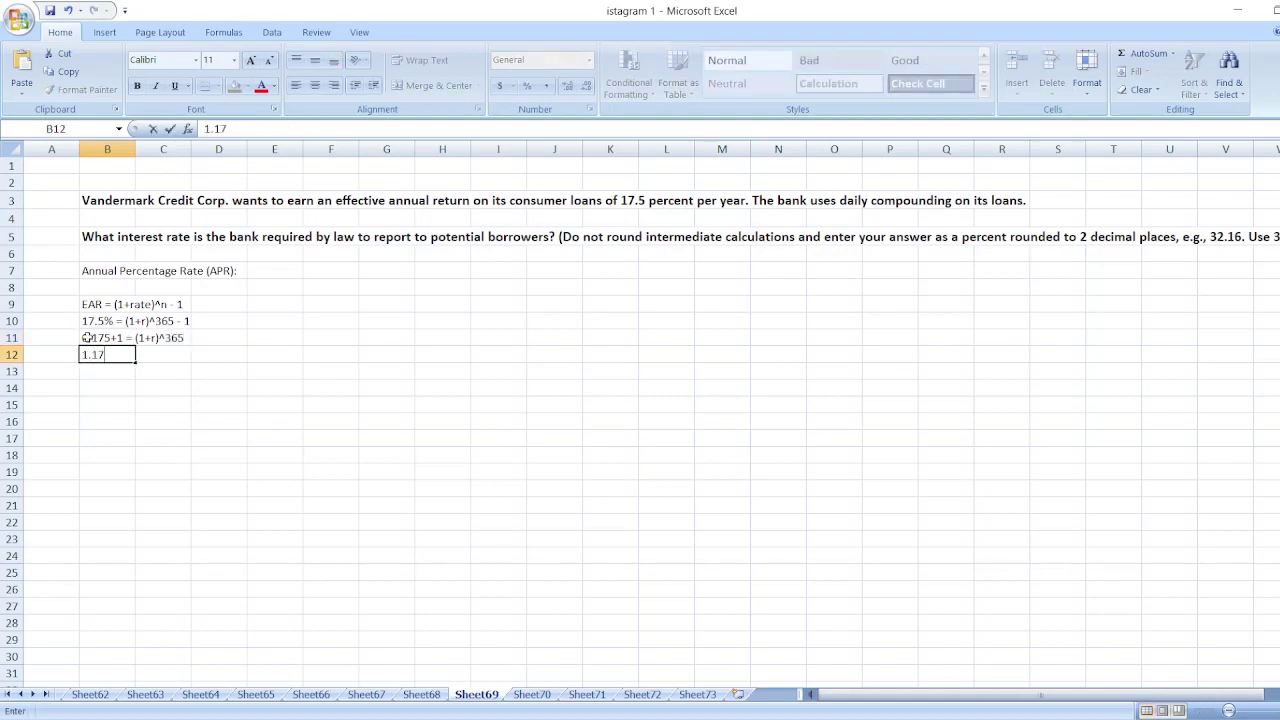
{"action": "type", "text": "5 = (1+r)^365"}
{"action": "key", "text": "Return"}
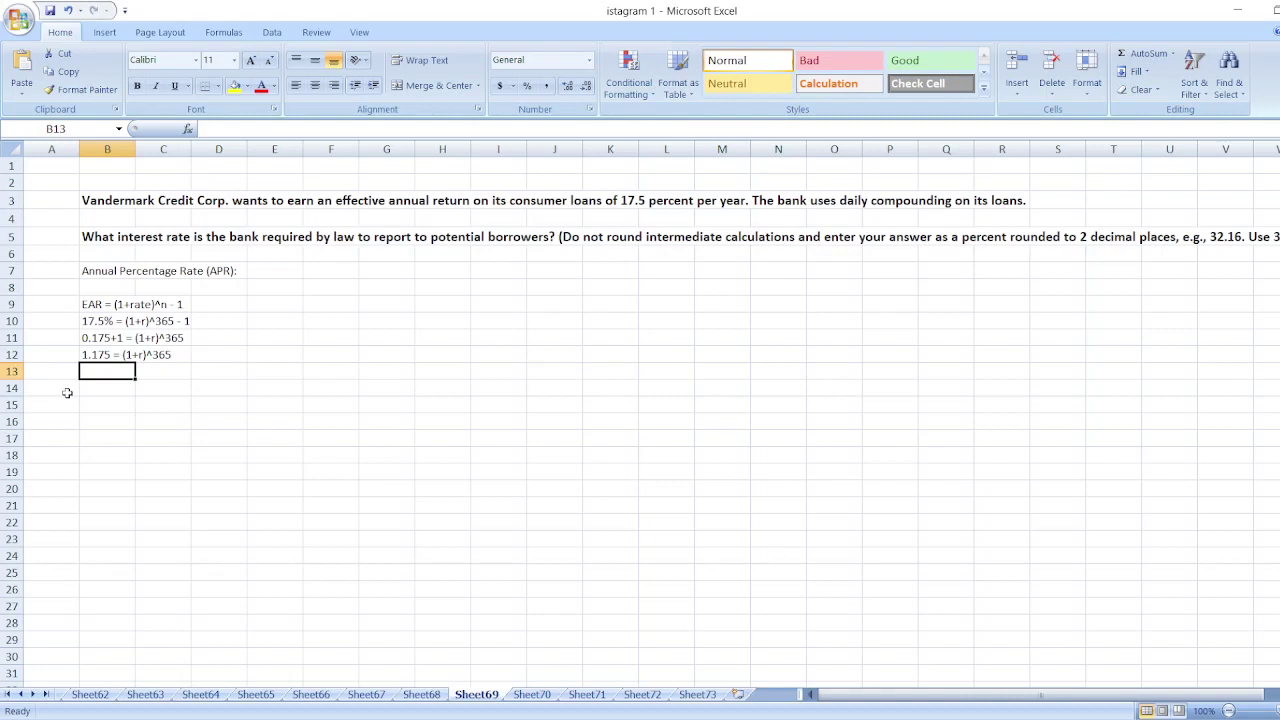
- Write the equation solved for the daily rate, "r = 1.175^(1/365) - 1", in cell B13
{"action": "type", "text": "r ="}
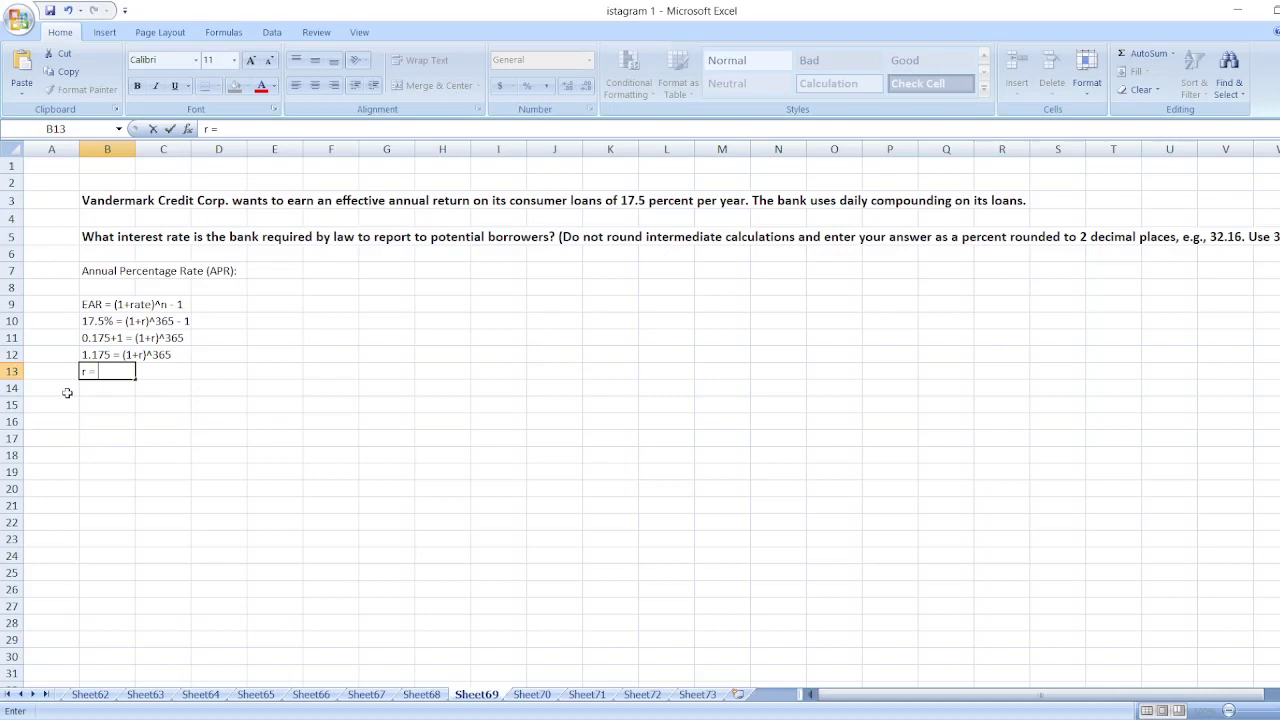
{"action": "type", "text": " 1.175^(1/36"}
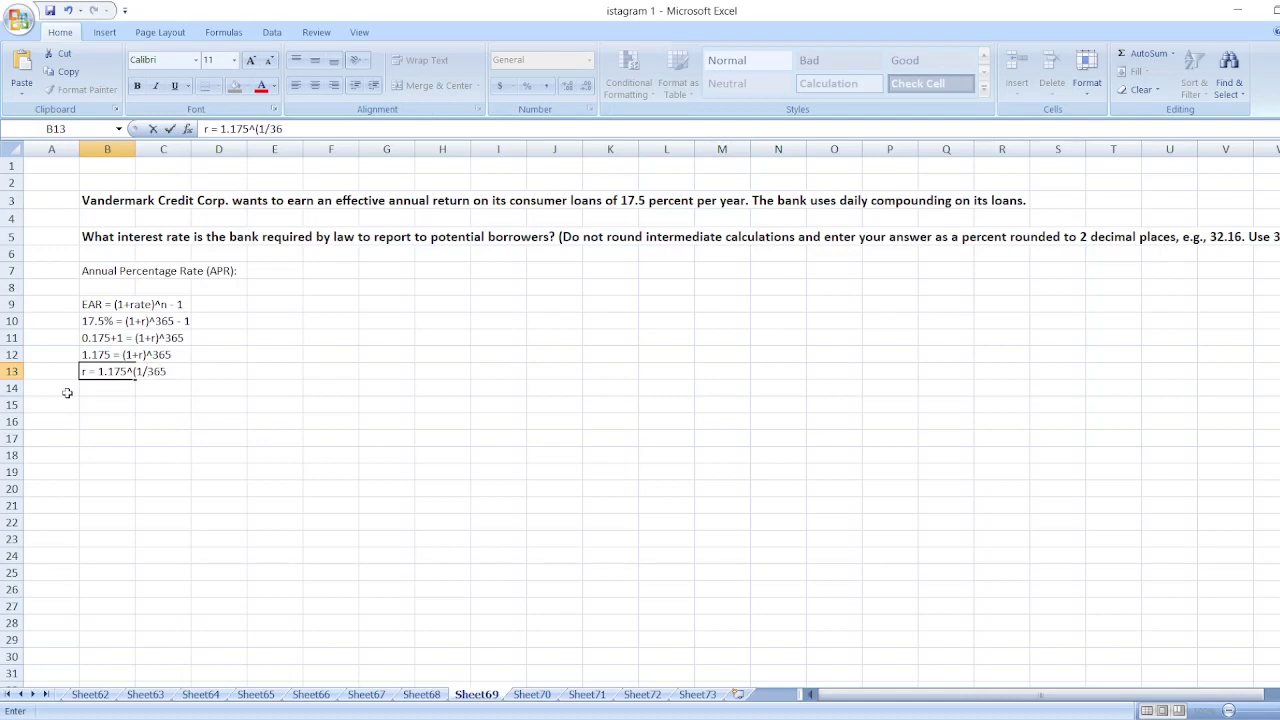
{"action": "type", "text": "5) - 1"}
{"action": "key", "text": "Return"}
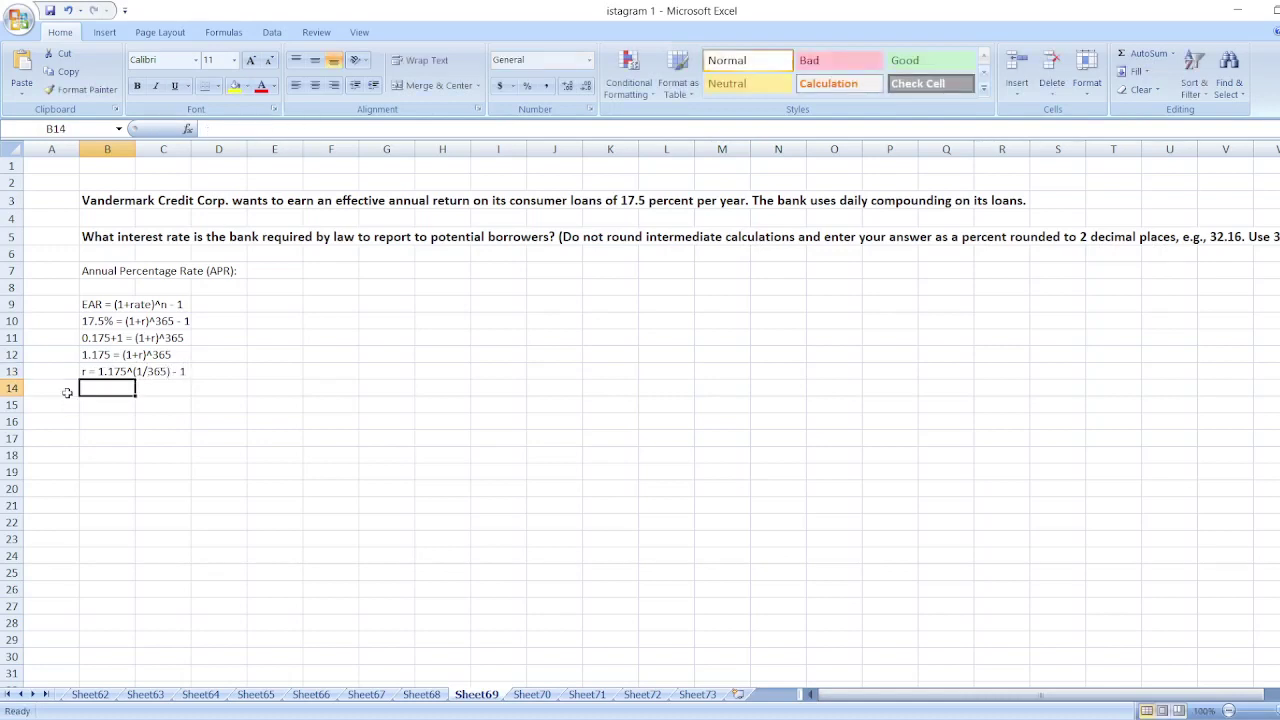
- Start the result line "r =" in B14 and calculate the daily rate in I21 with =1.175^(1/365) - 1
{"action": "type", "text": "r"}
{"action": "key", "text": "Delete"}
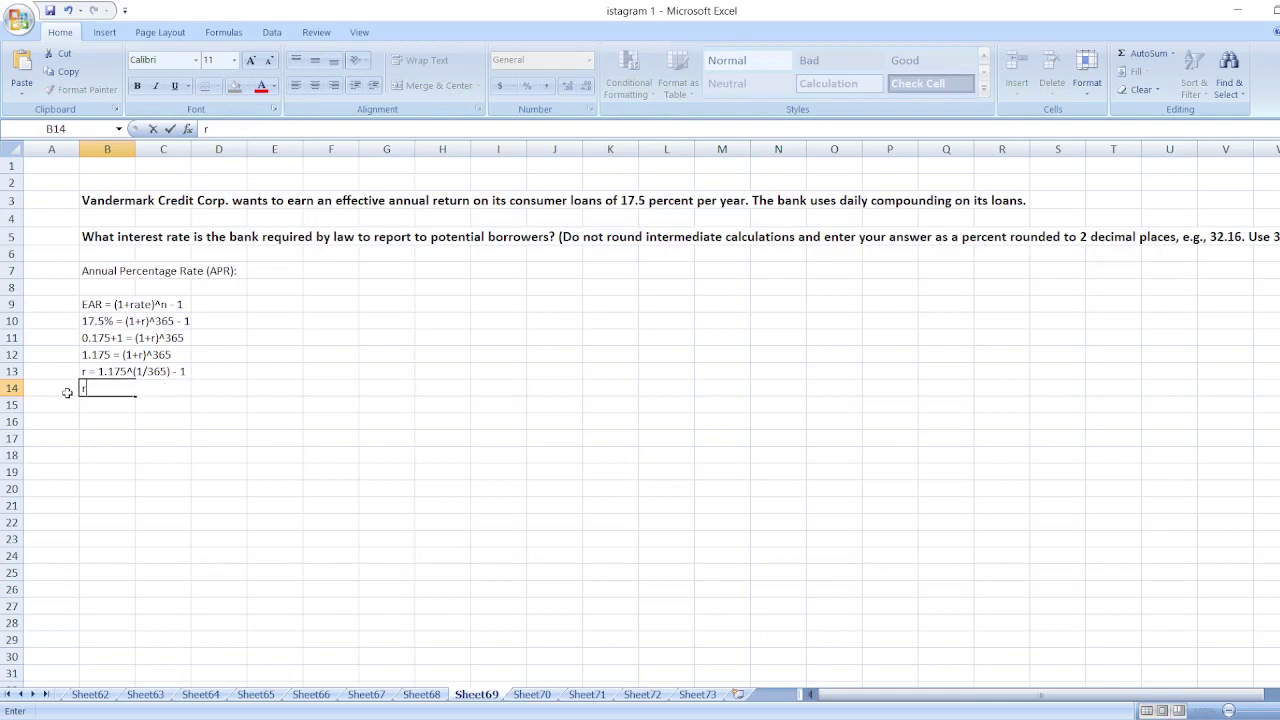
{"action": "type", "text": "="}
{"action": "key", "text": "Delete"}
{"action": "left_click", "coordinate": [514, 512]}
{"action": "type", "text": "="}
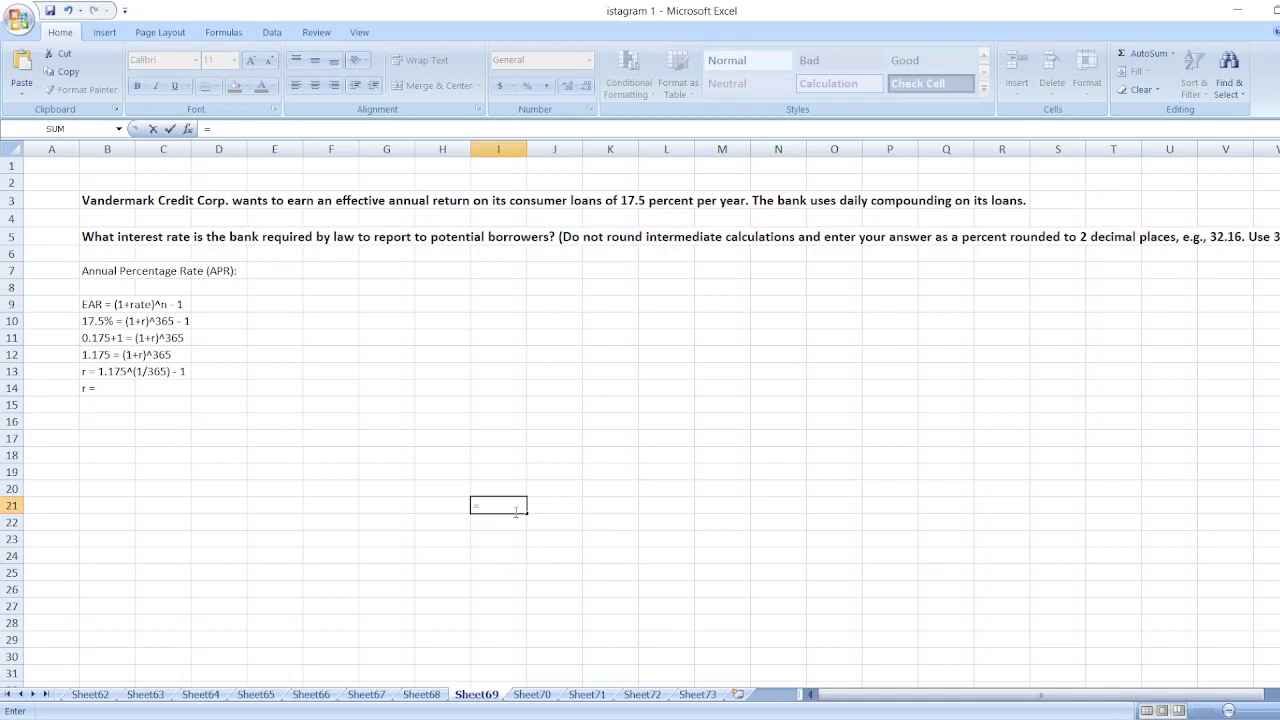
{"action": "type", "text": "1.175^(1/365"}
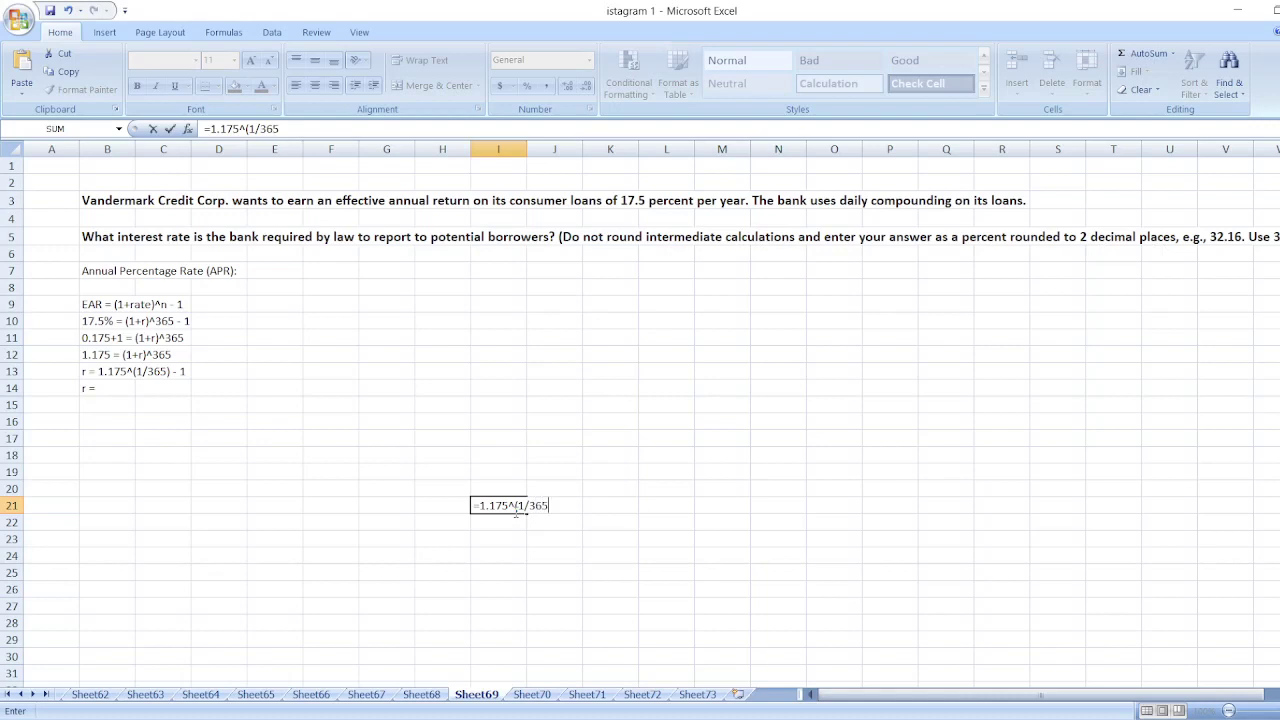
{"action": "type", "text": ") - 1"}
{"action": "key", "text": "Return"}
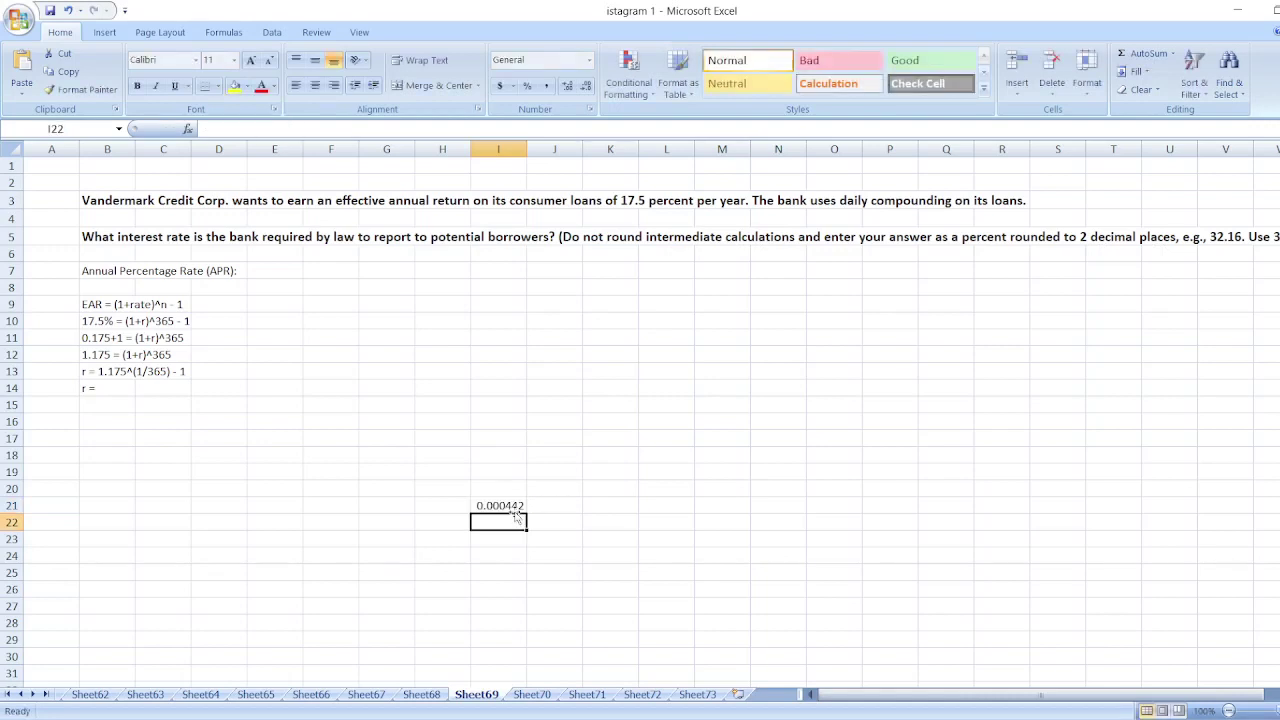
- Complete the line in B14 so it reads "r = 0.000442"
{"action": "double_click", "coordinate": [129, 391]}
{"action": "type", "text": "0."}
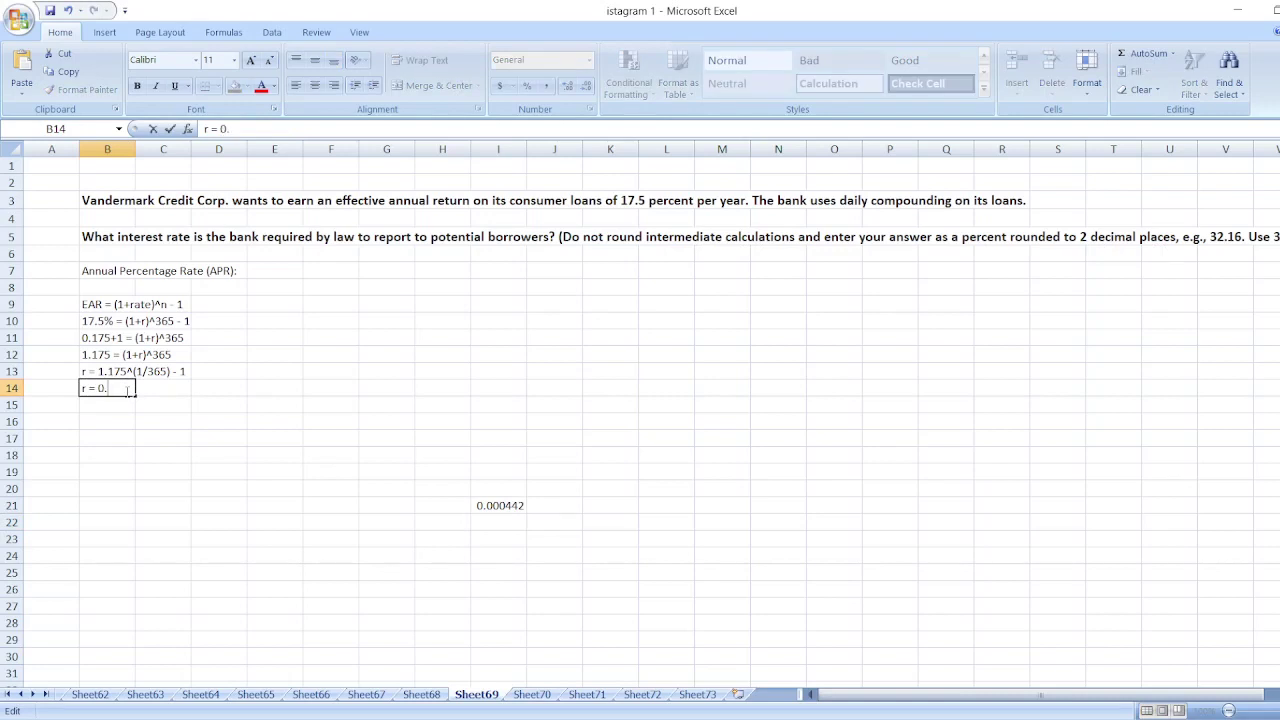
{"action": "type", "text": "000442"}
{"action": "key", "text": "Return"}
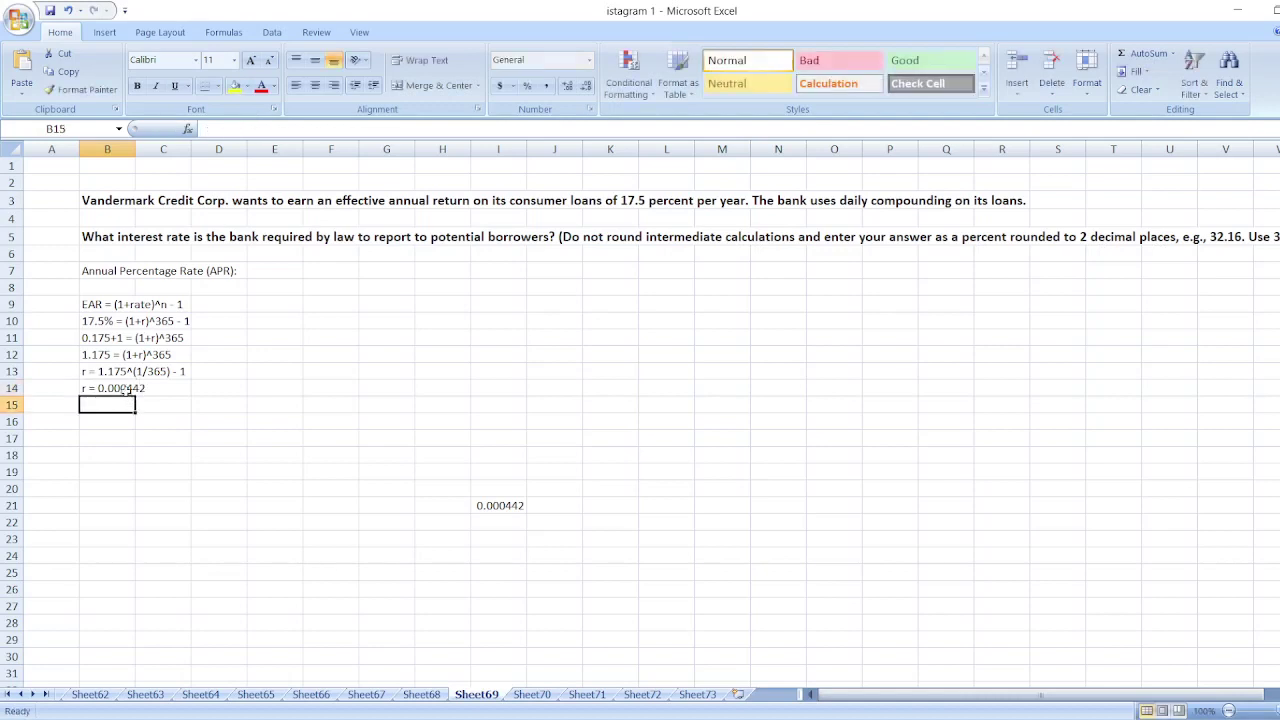
{"action": "key", "text": "Return"}
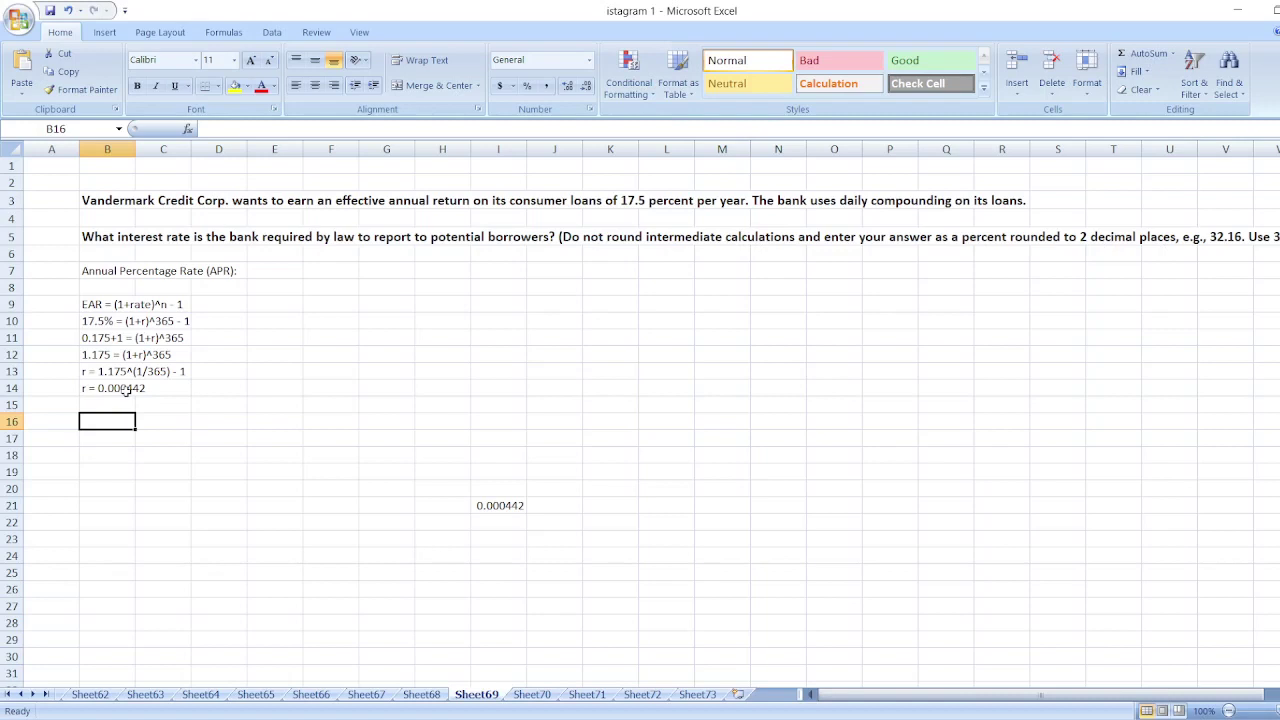
- Enter the statement "Daily Interest Rate is 0.000442" in cell B16
{"action": "type", "text": "Daily "}
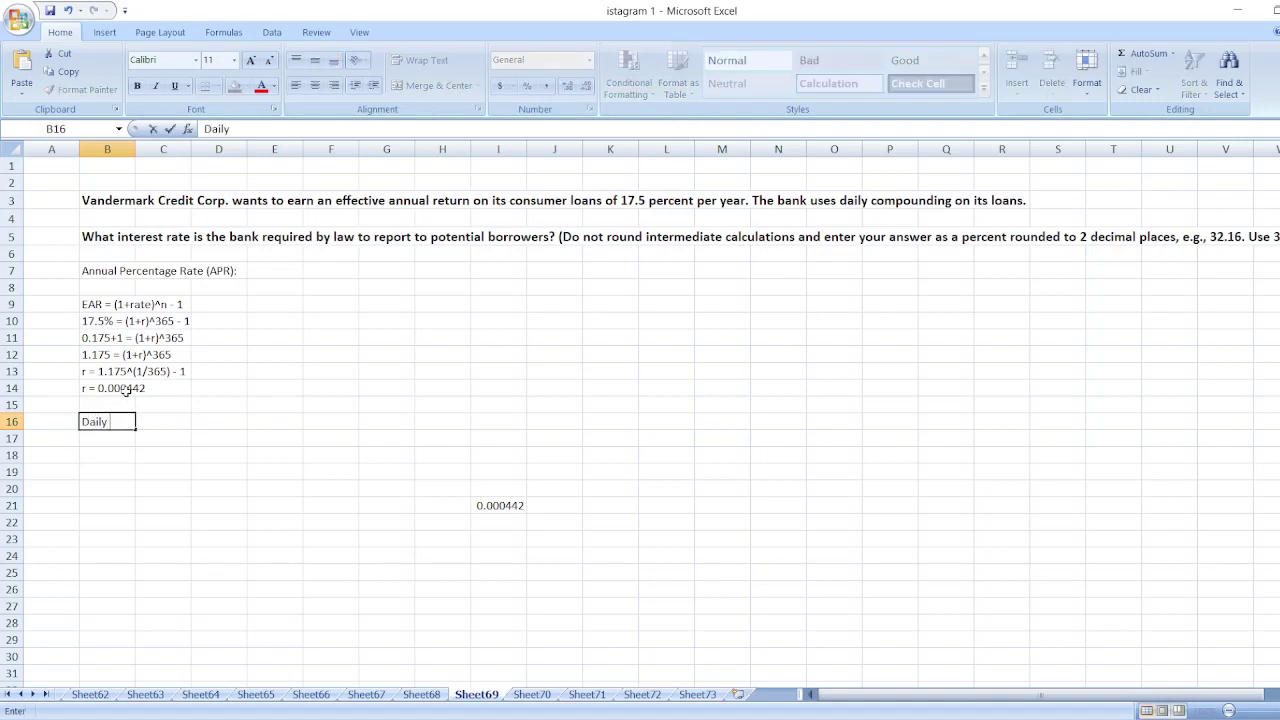
{"action": "type", "text": "Interest Rat"}
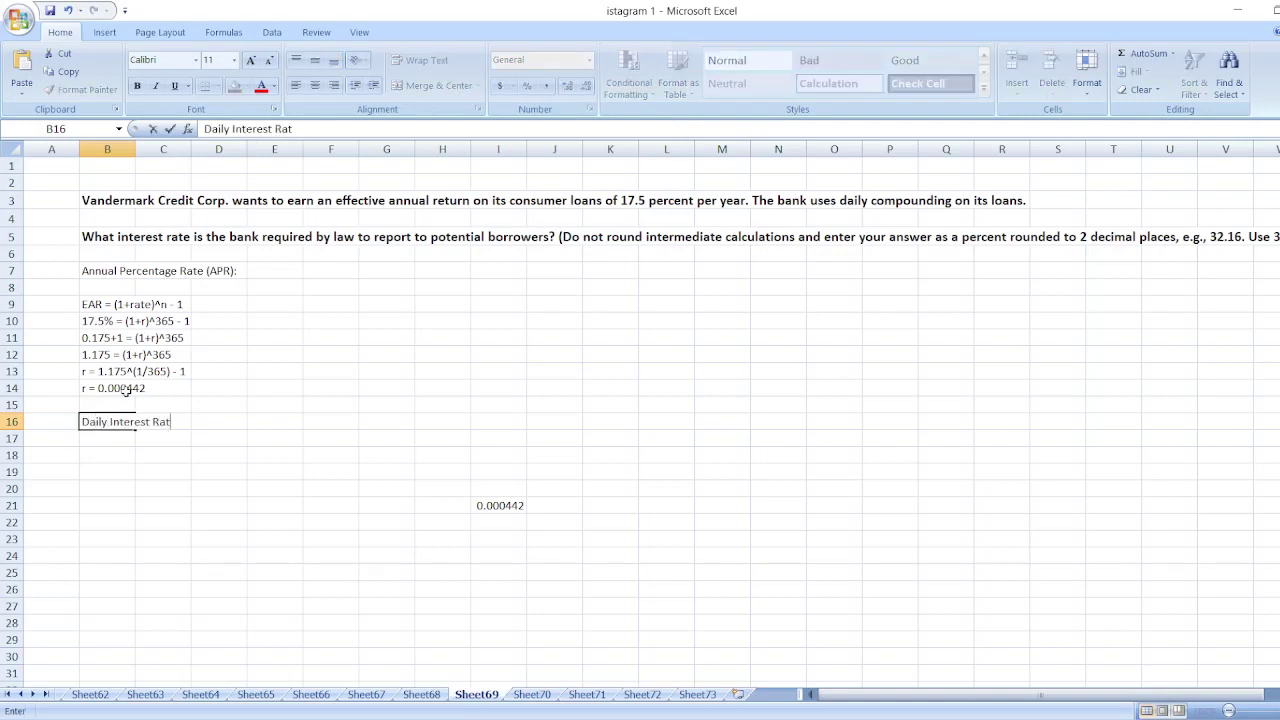
{"action": "type", "text": "e is 0.000442"}
{"action": "key", "text": "Return"}
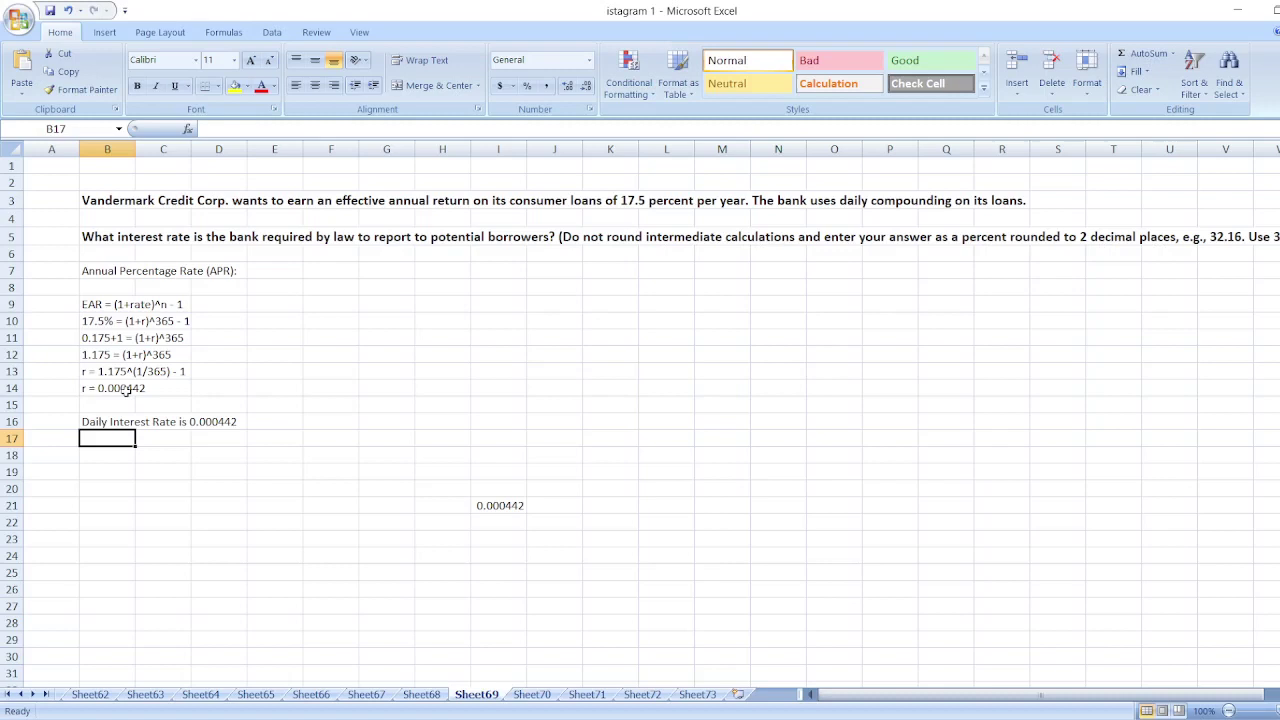
- Write the line "Annual Percentage Rate = 365*0.000442 =" in cell B17
{"action": "type", "text": "Annual"}
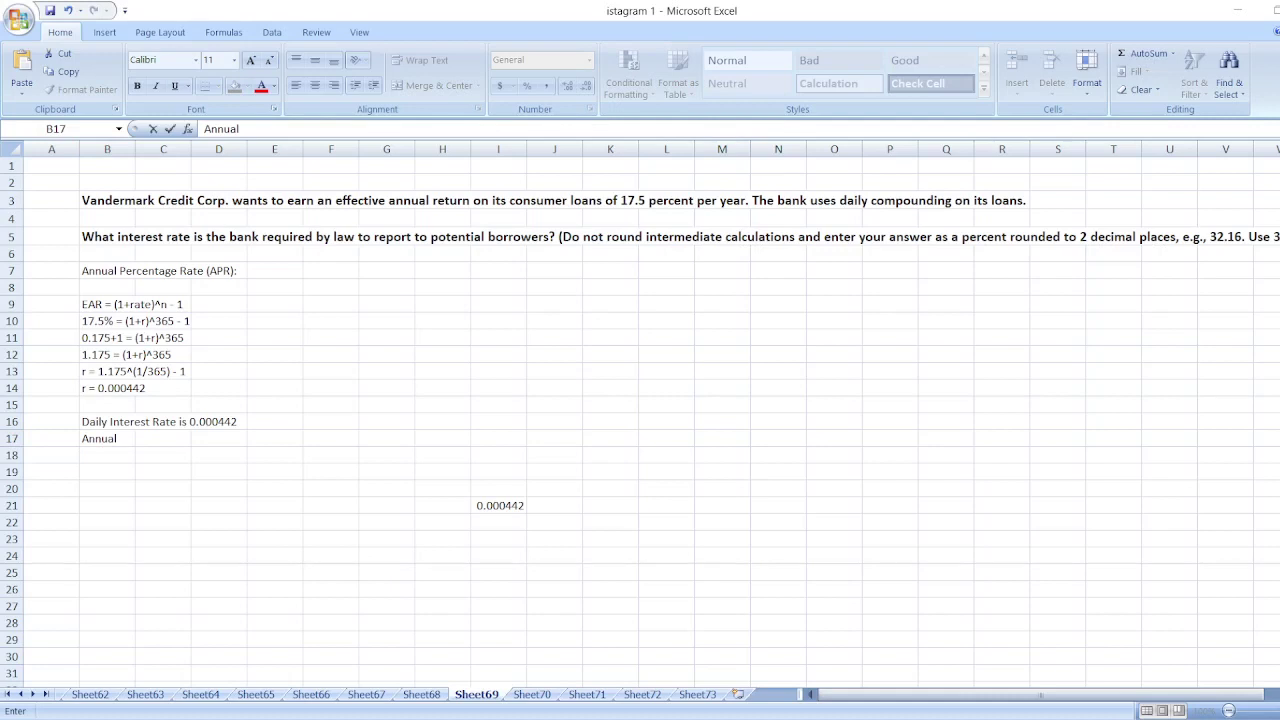
{"action": "key", "text": "ctrl+Return"}
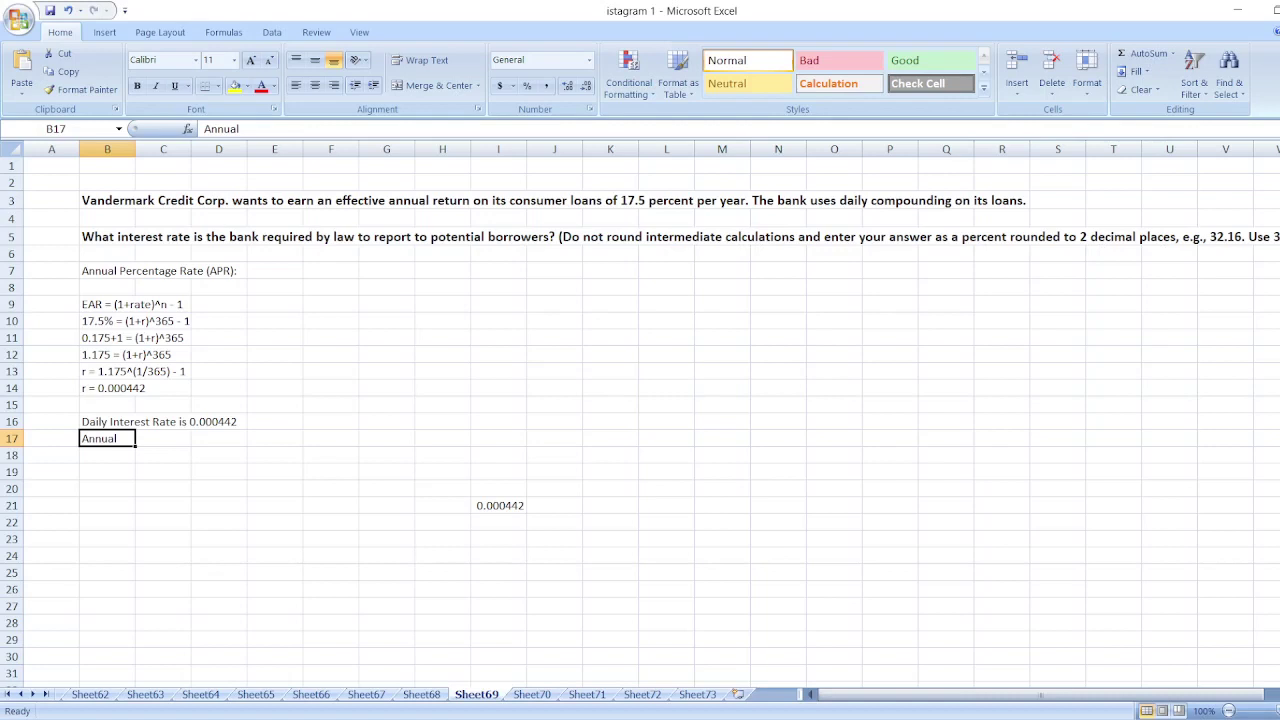
{"action": "left_click", "coordinate": [218, 438]}
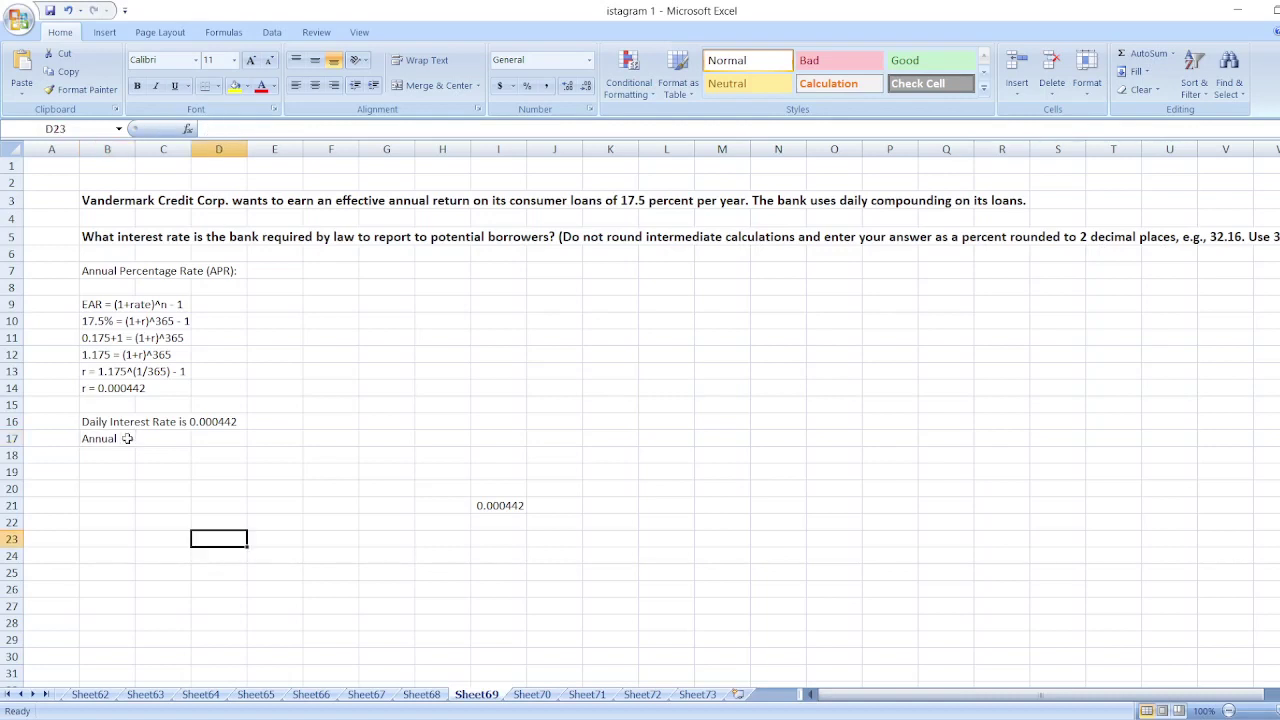
{"action": "double_click", "coordinate": [129, 438]}
{"action": "type", "text": "Pe"}
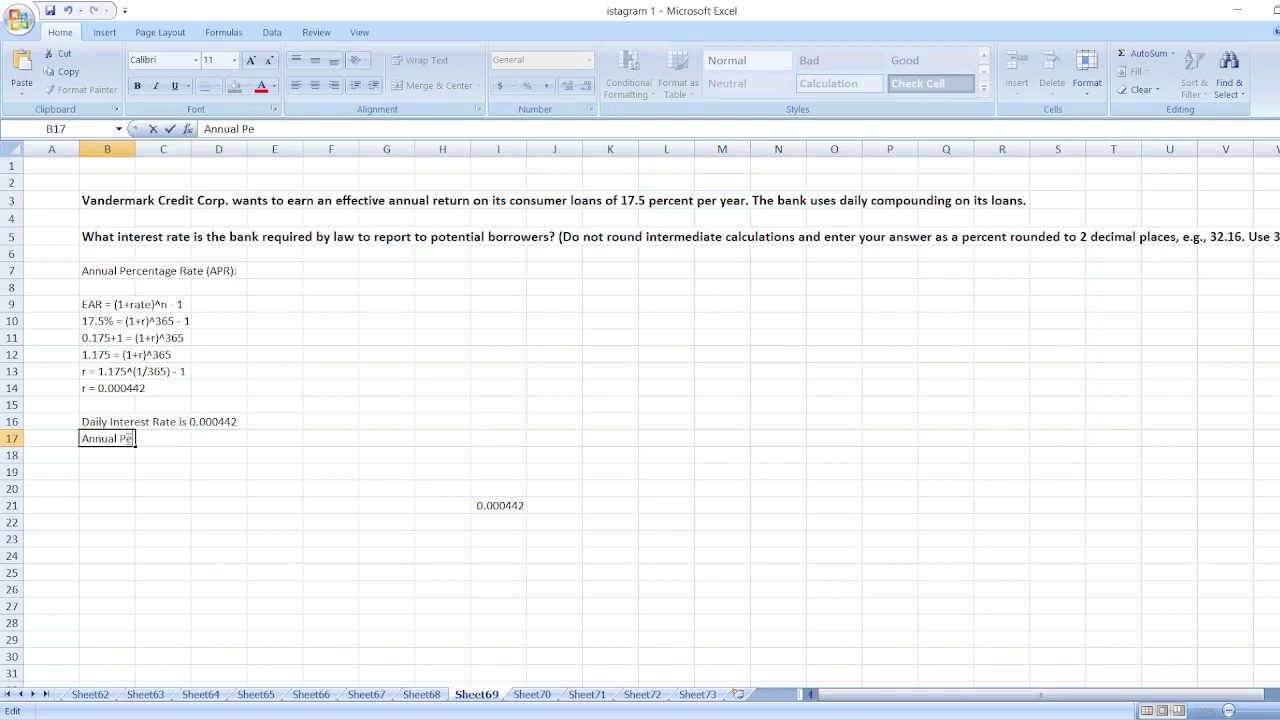
{"action": "type", "text": "rcentage Ra"}
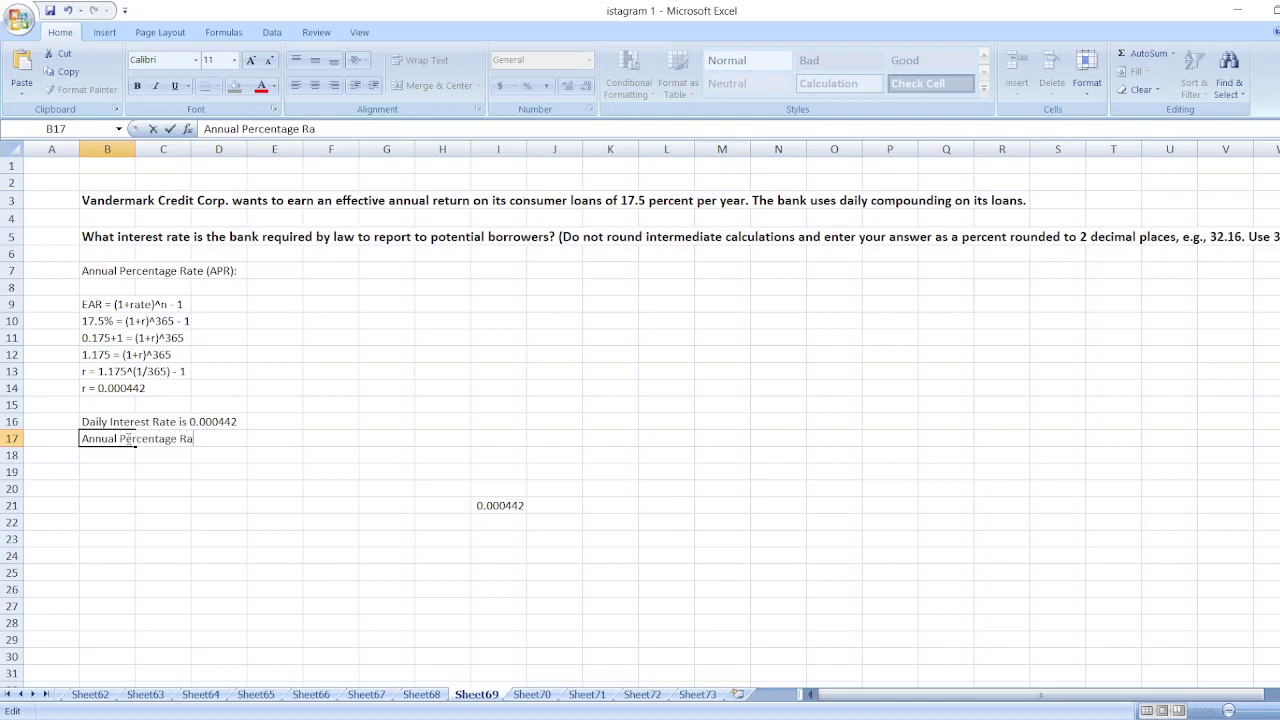
{"action": "type", "text": "te = 365*0.0004"}
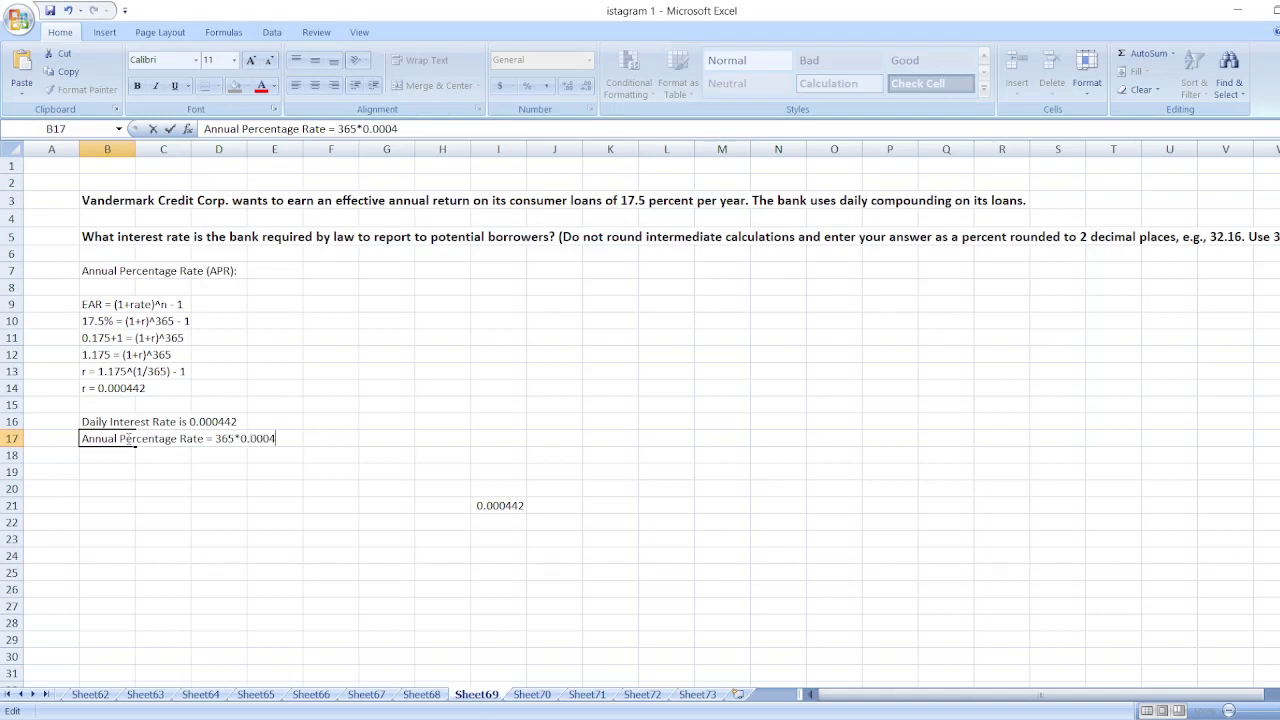
{"action": "type", "text": "42 ="}
- Calculate the annual rate in I22 with =365*I21 and format the cell as a percentage
{"action": "left_click", "coordinate": [495, 521]}
{"action": "type", "text": "=36"}
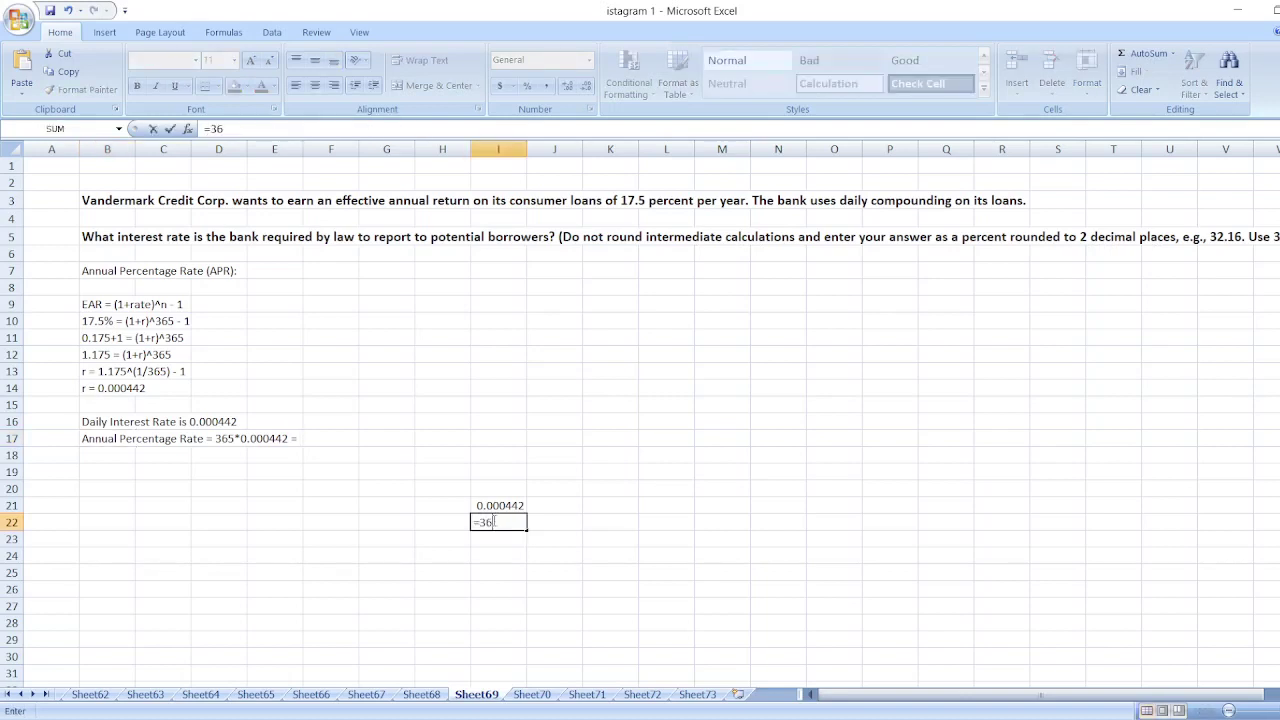
{"action": "type", "text": "5(*"}
{"action": "type", "text": "*I21"}
{"action": "key", "text": "Return"}
{"action": "left_click", "coordinate": [493, 521]}
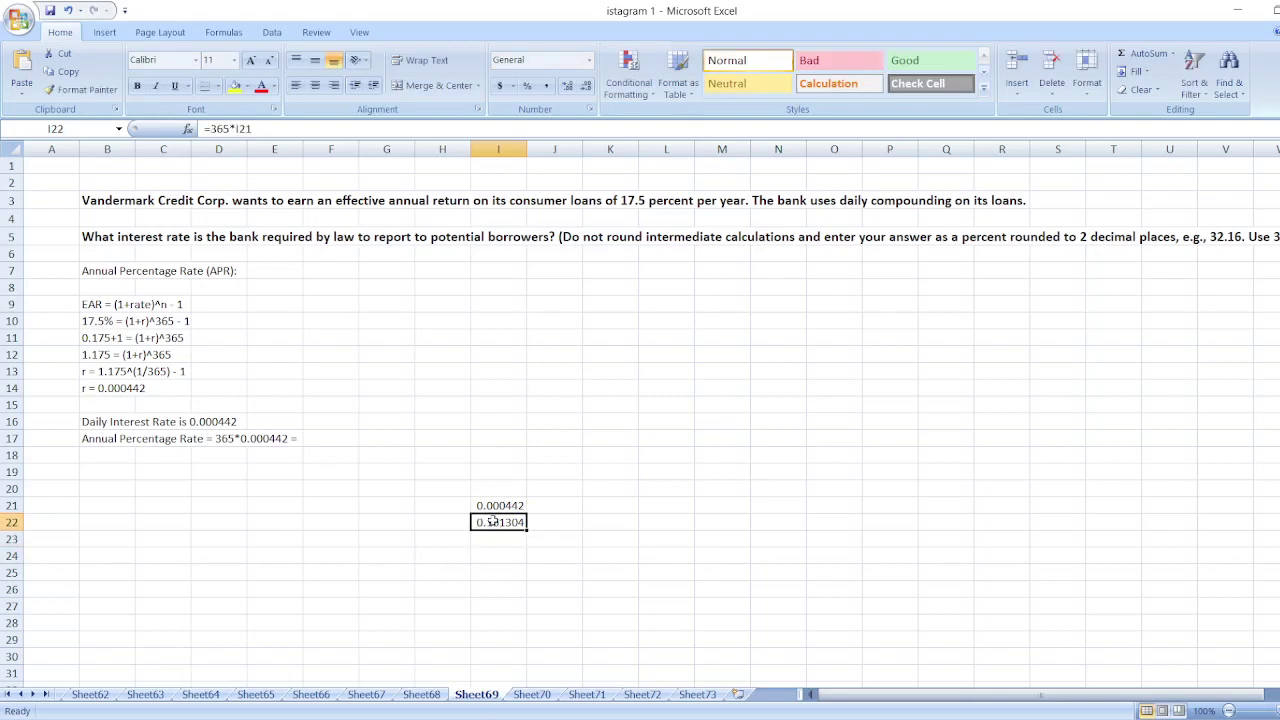
{"action": "left_click", "coordinate": [528, 86]}
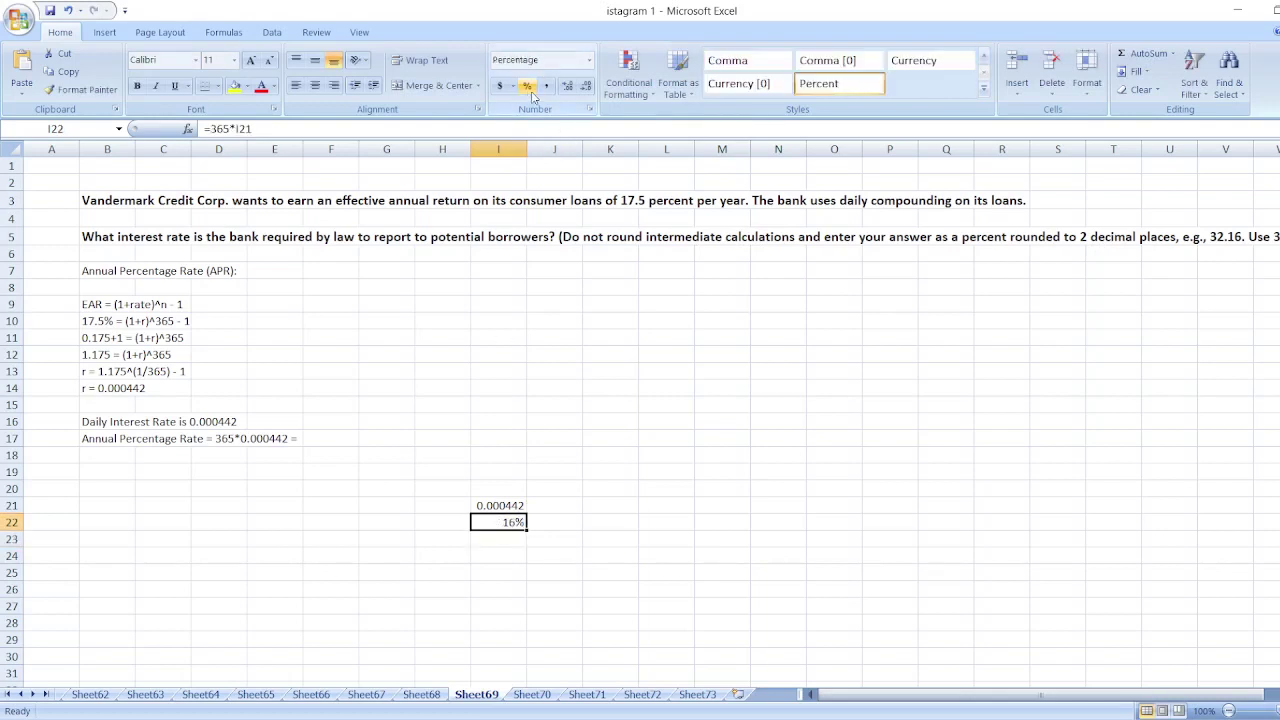
- Show the annual percentage rate in cell I22 with three decimal places
{"action": "left_click", "coordinate": [566, 87]}
{"action": "left_click", "coordinate": [566, 87]}
{"action": "left_click", "coordinate": [566, 87]}
- Complete the Annual Percentage Rate line in B17 with the result 16.13% and make the line bold
{"action": "left_click", "coordinate": [112, 433]}
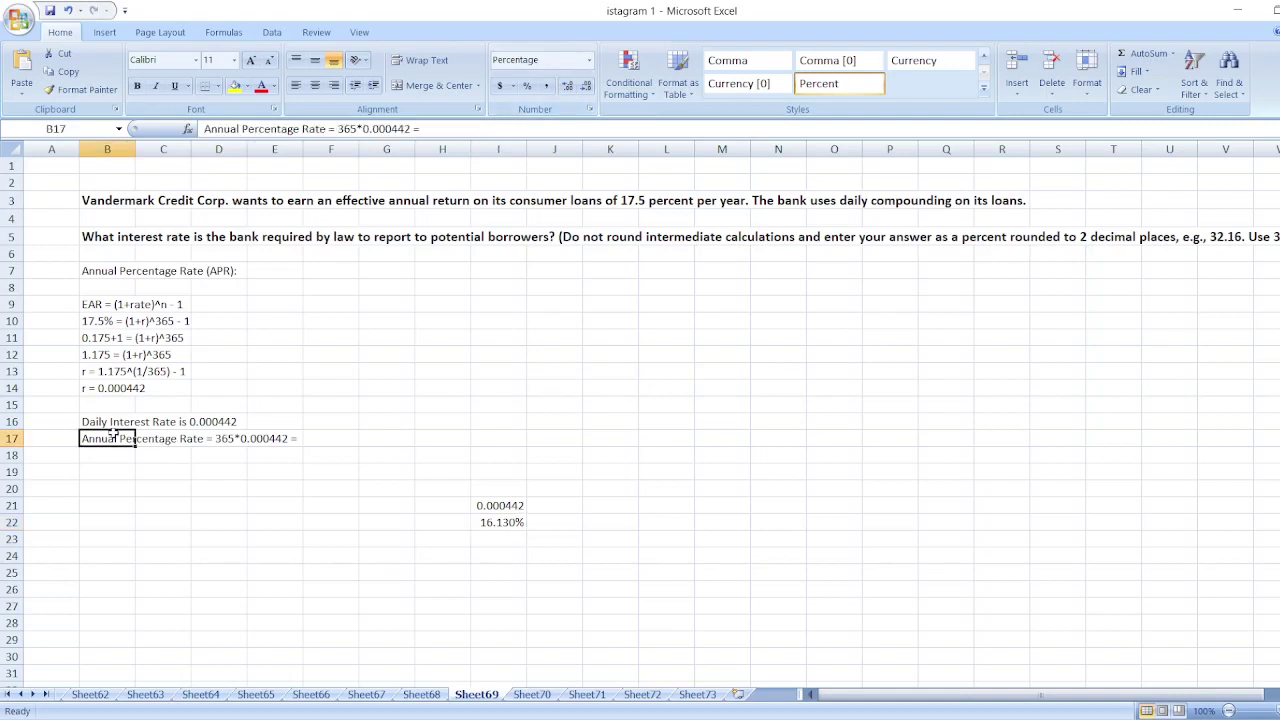
{"action": "double_click", "coordinate": [112, 433]}
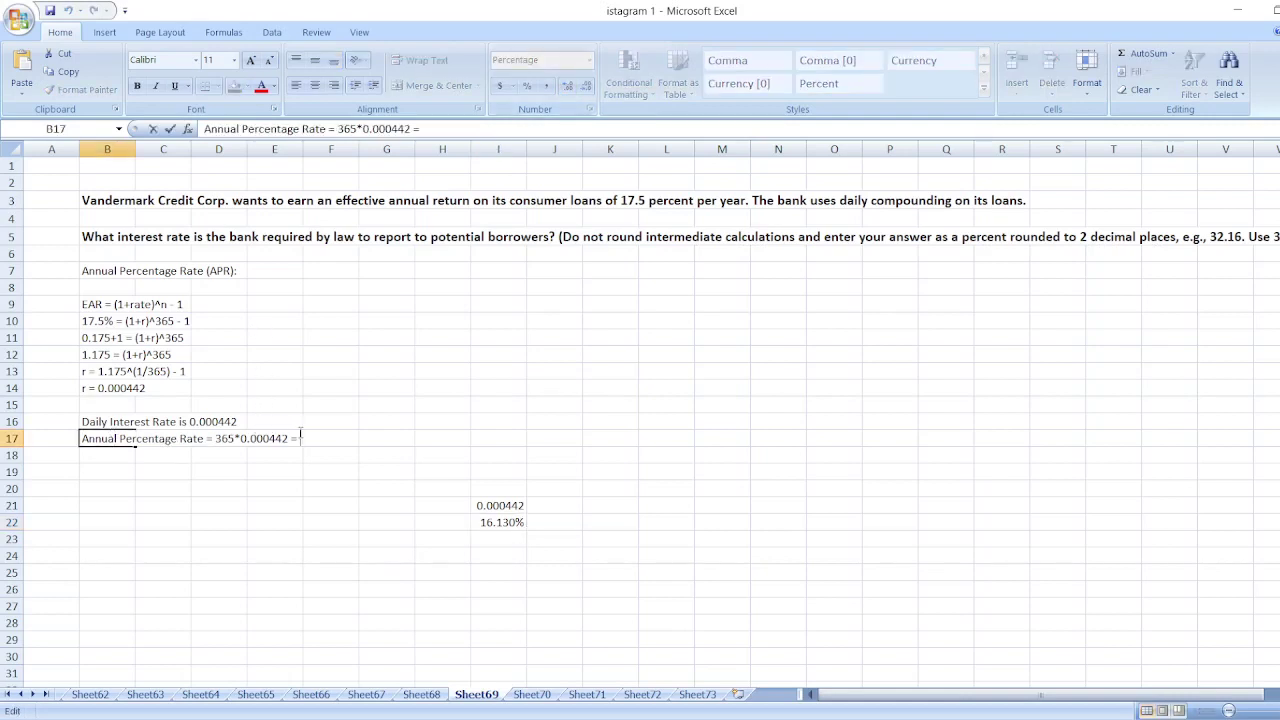
{"action": "type", "text": "16.13%"}
{"action": "key", "text": "ctrl+Return"}
{"action": "key", "text": "ctrl+b"}
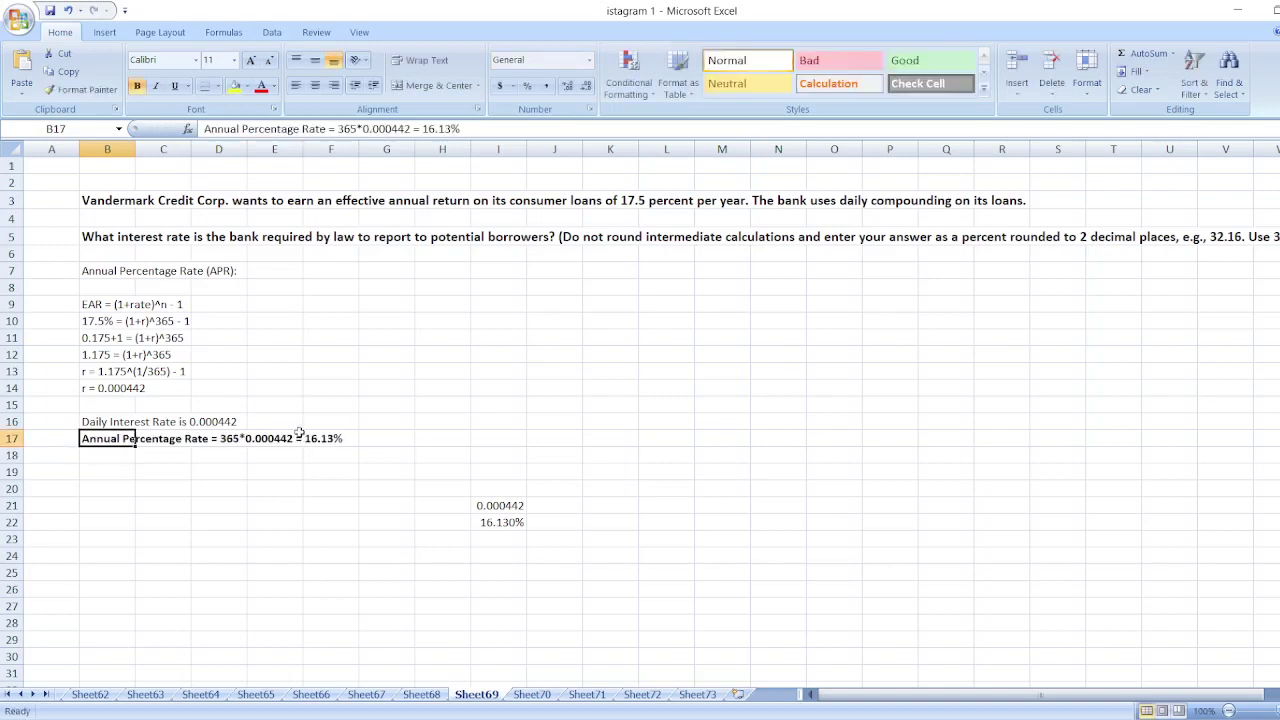
- Make the EAR formula line in B9 and the "Annual Percentage Rate (APR):" heading in B7 bold
{"action": "key", "text": "Up"}
{"action": "key", "text": "Up"}
{"action": "key", "text": "Up"}
{"action": "key", "text": "Up"}
{"action": "key", "text": "Up"}
{"action": "key", "text": "Up"}
{"action": "key", "text": "Up"}
{"action": "key", "text": "Up"}
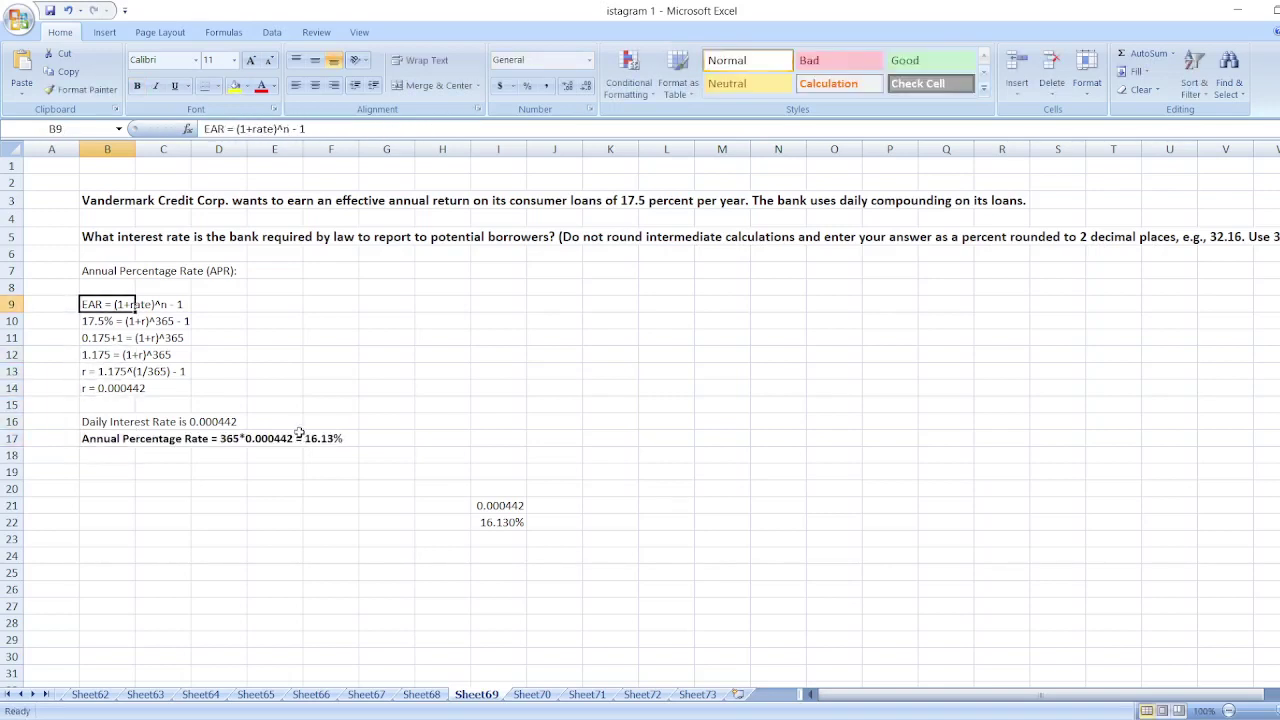
{"action": "key", "text": "ctrl+b"}
{"action": "key", "text": "Up"}
{"action": "key", "text": "Up"}
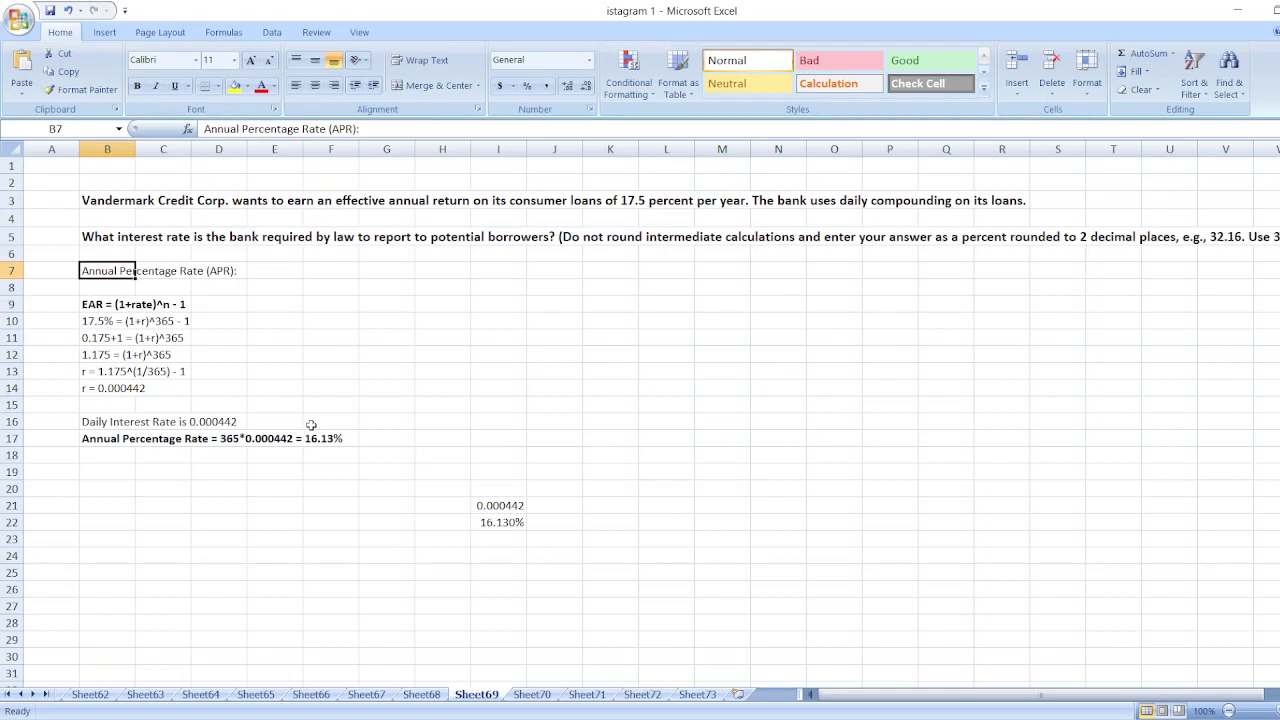
{"action": "key", "text": "ctrl+b"}
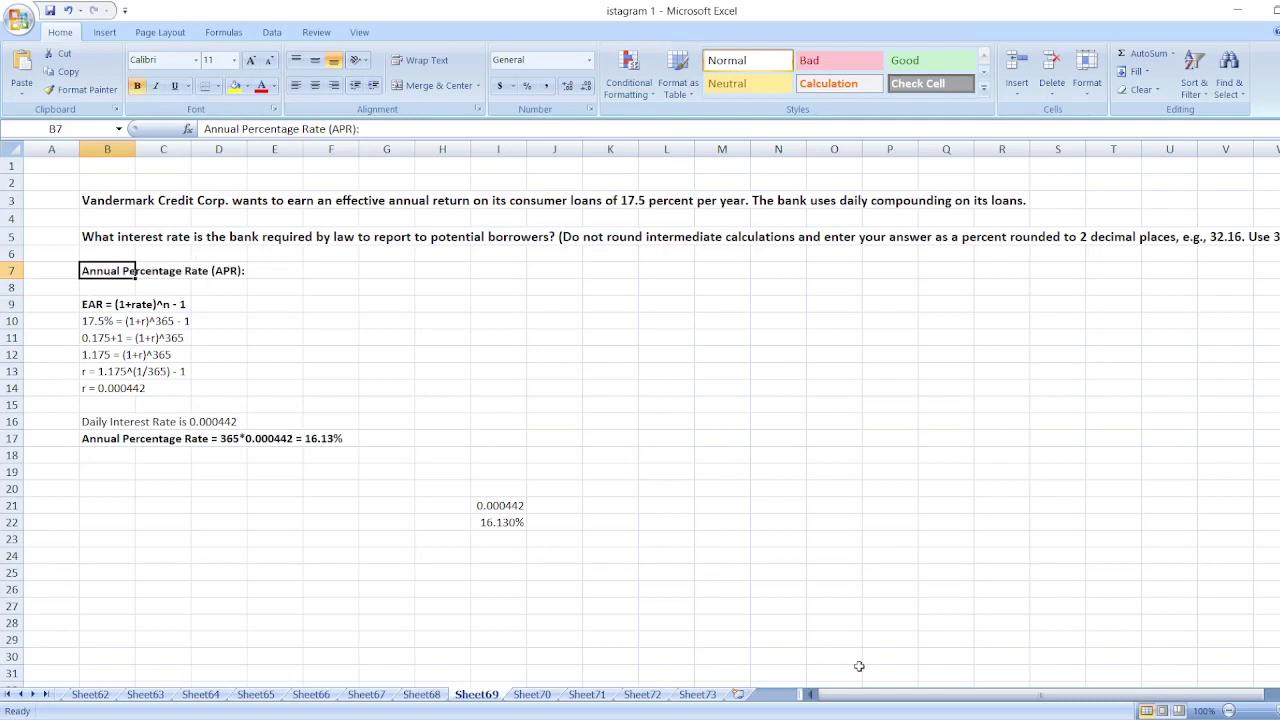
{"action": "left_click", "coordinate": [914, 576]}
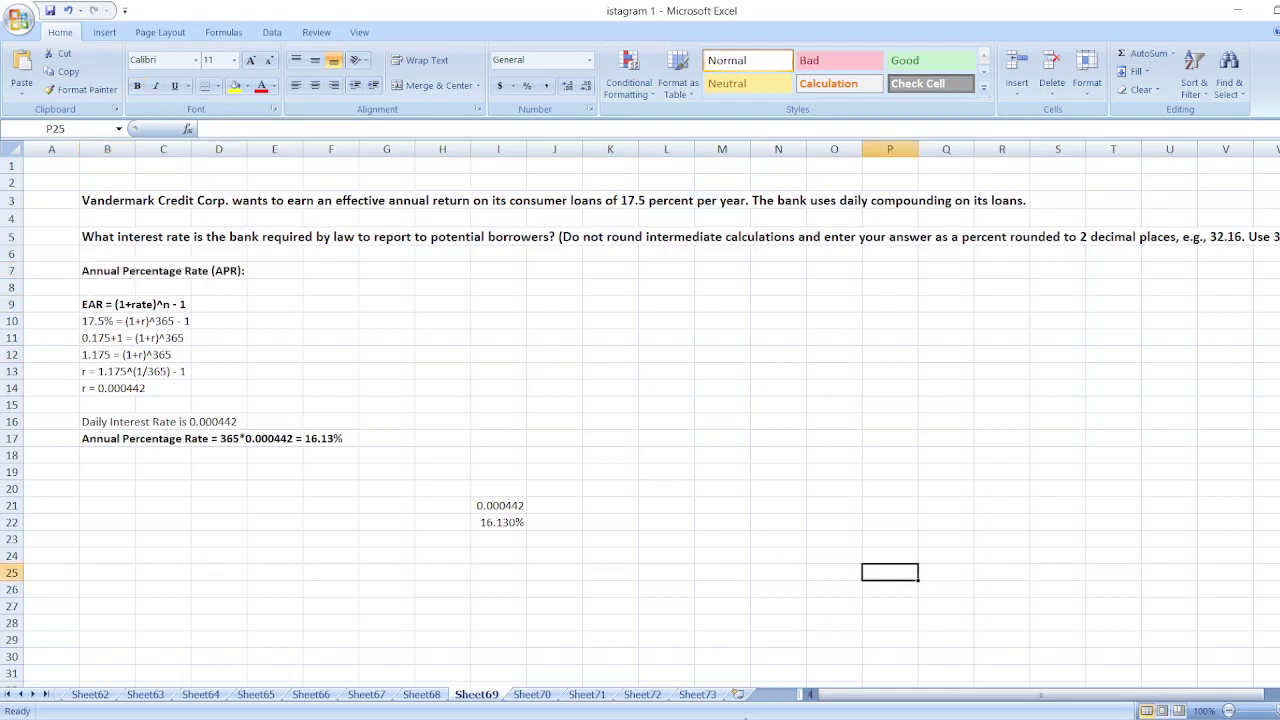